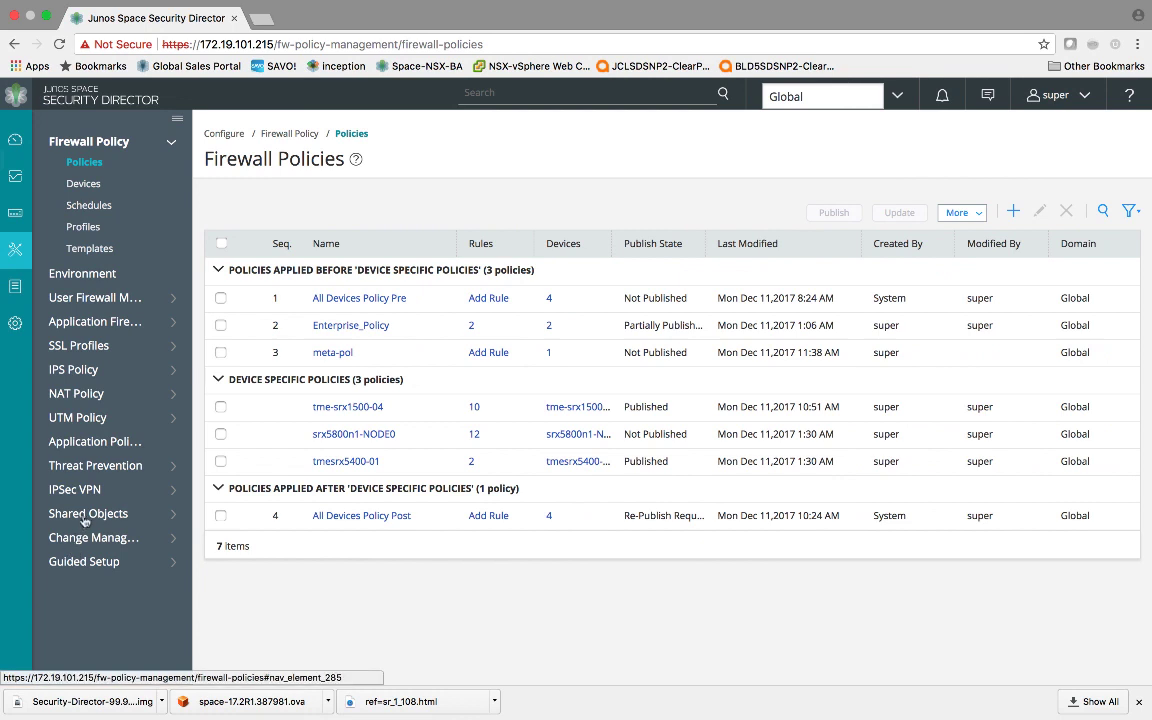
- Open the shared objects' metadata list and review the definition of the PCI entry
{"action": "left_click", "coordinate": [85, 516]}
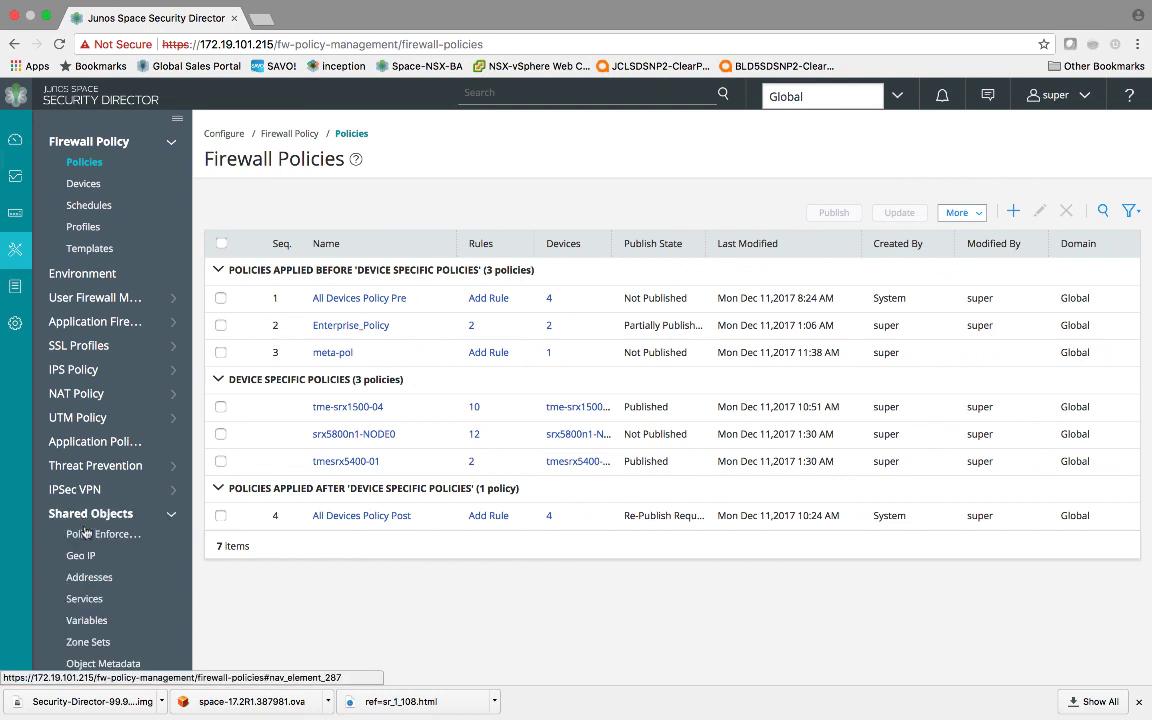
{"action": "scroll", "coordinate": [85, 530], "scroll_direction": "down", "scroll_amount": 2}
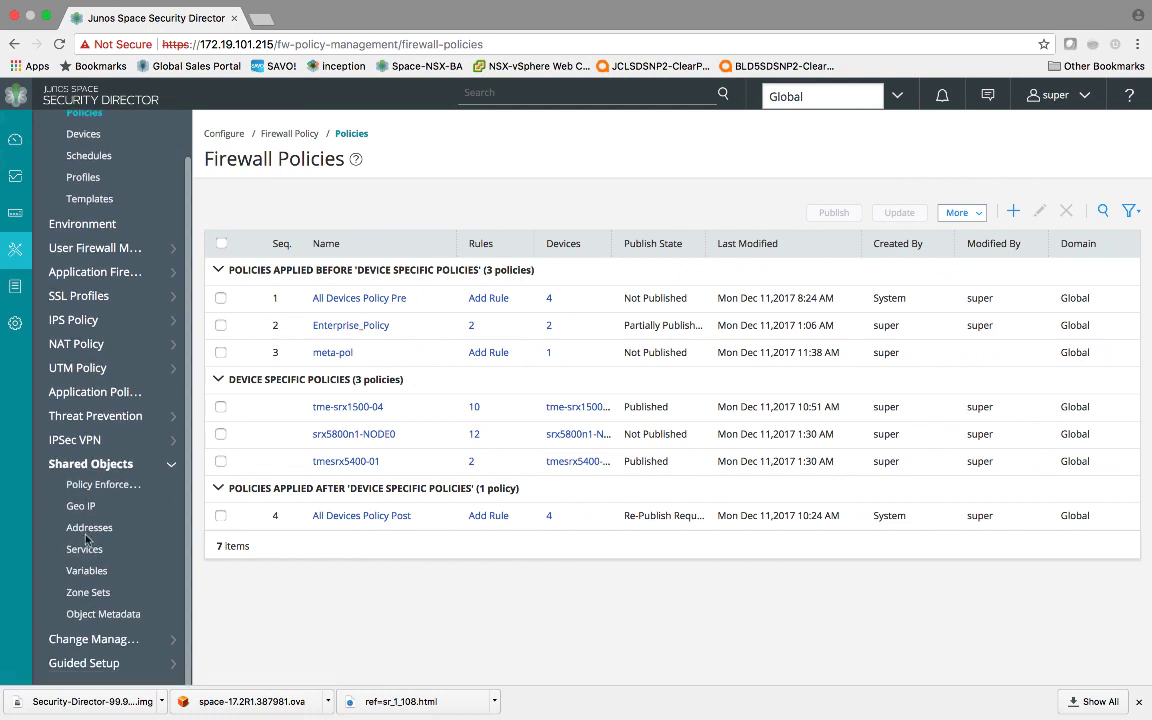
{"action": "left_click", "coordinate": [99, 616]}
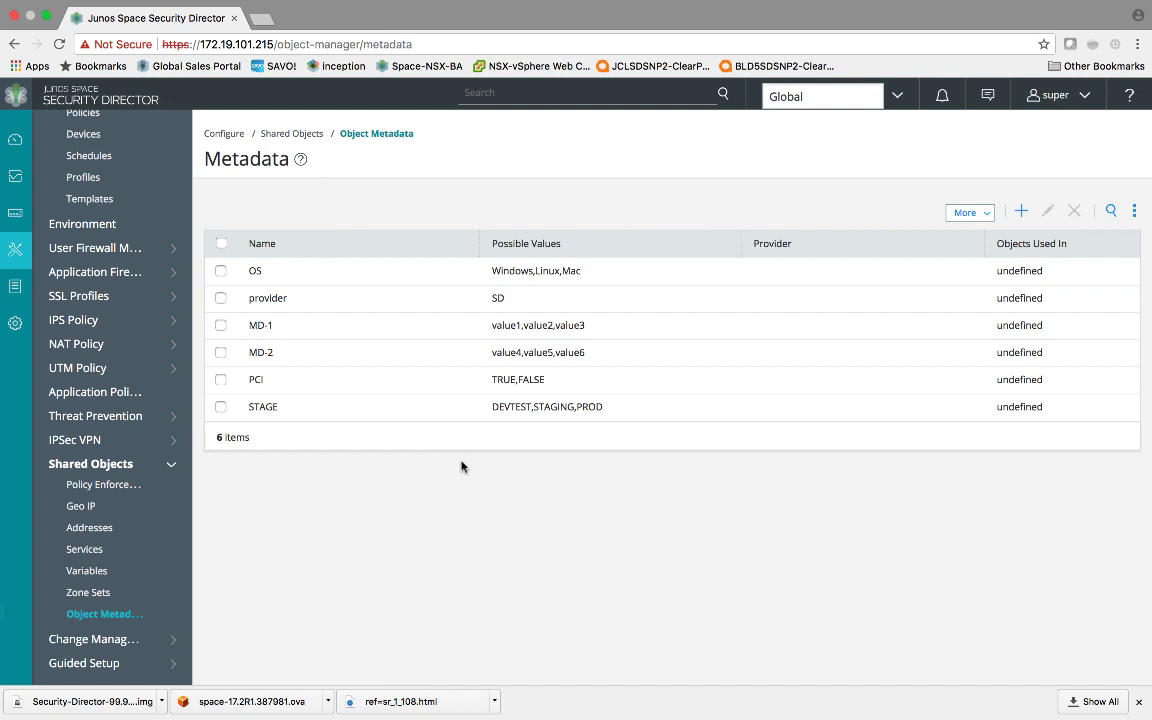
{"action": "left_click", "coordinate": [308, 389]}
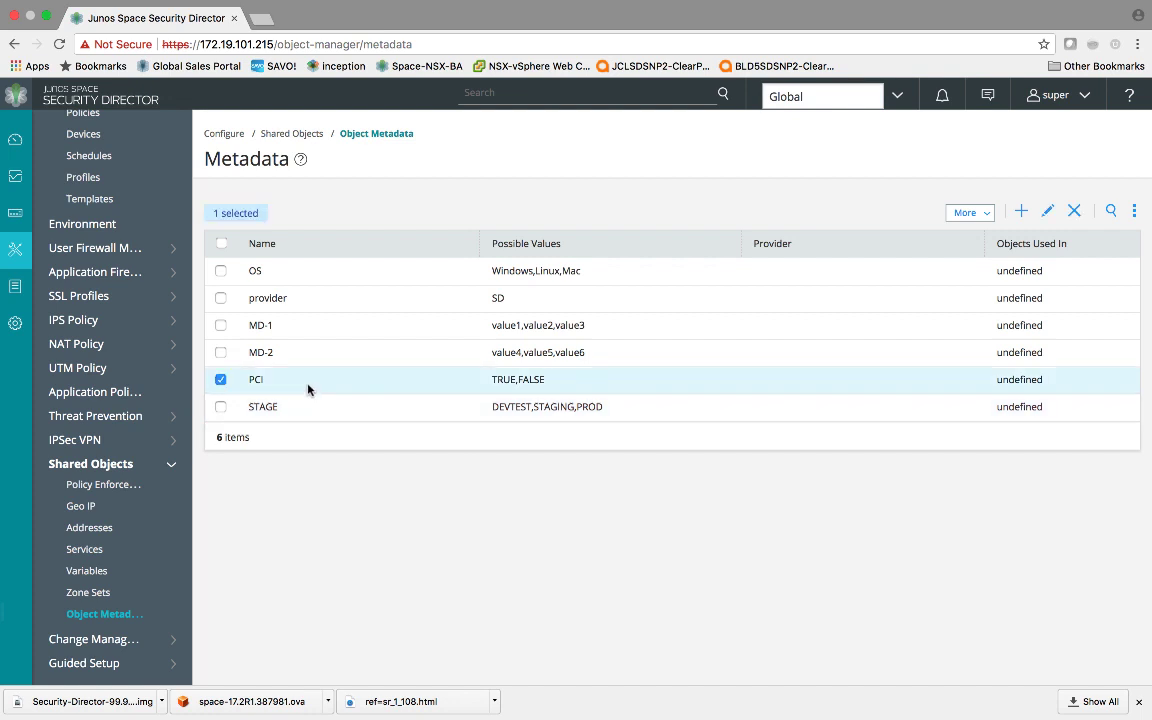
{"action": "left_click", "coordinate": [1047, 211]}
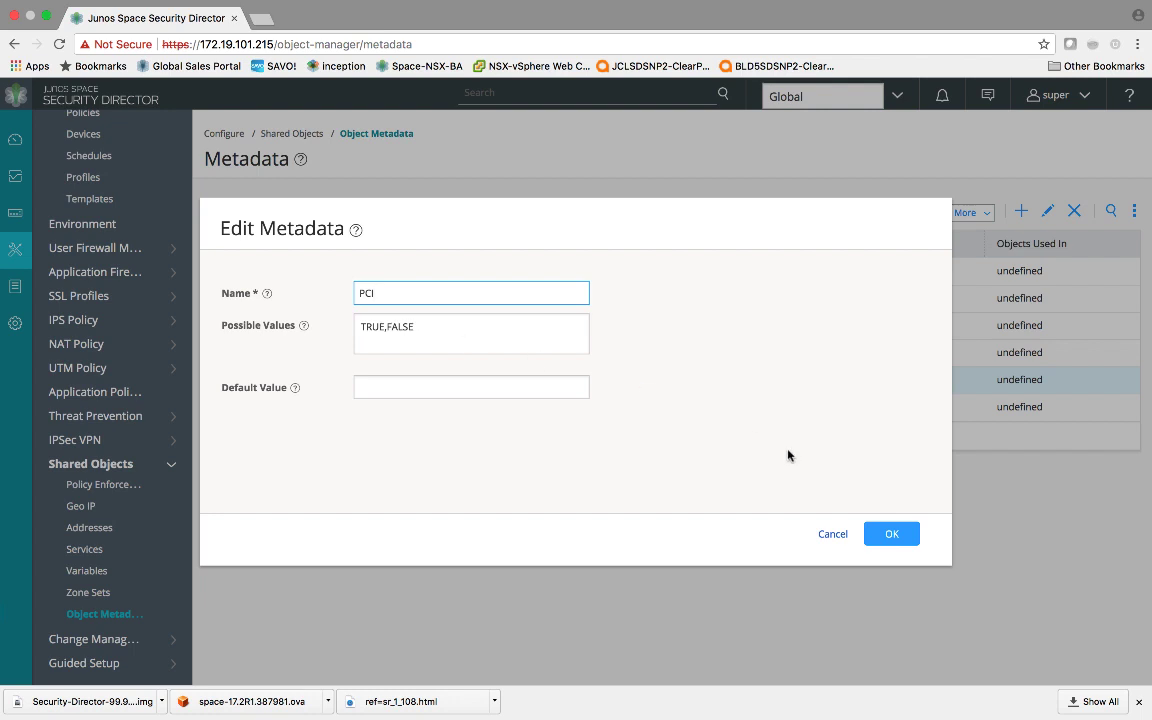
{"action": "left_click", "coordinate": [889, 531]}
- Review the name and possible values defined for the STAGE metadata entry
{"action": "left_click", "coordinate": [709, 411]}
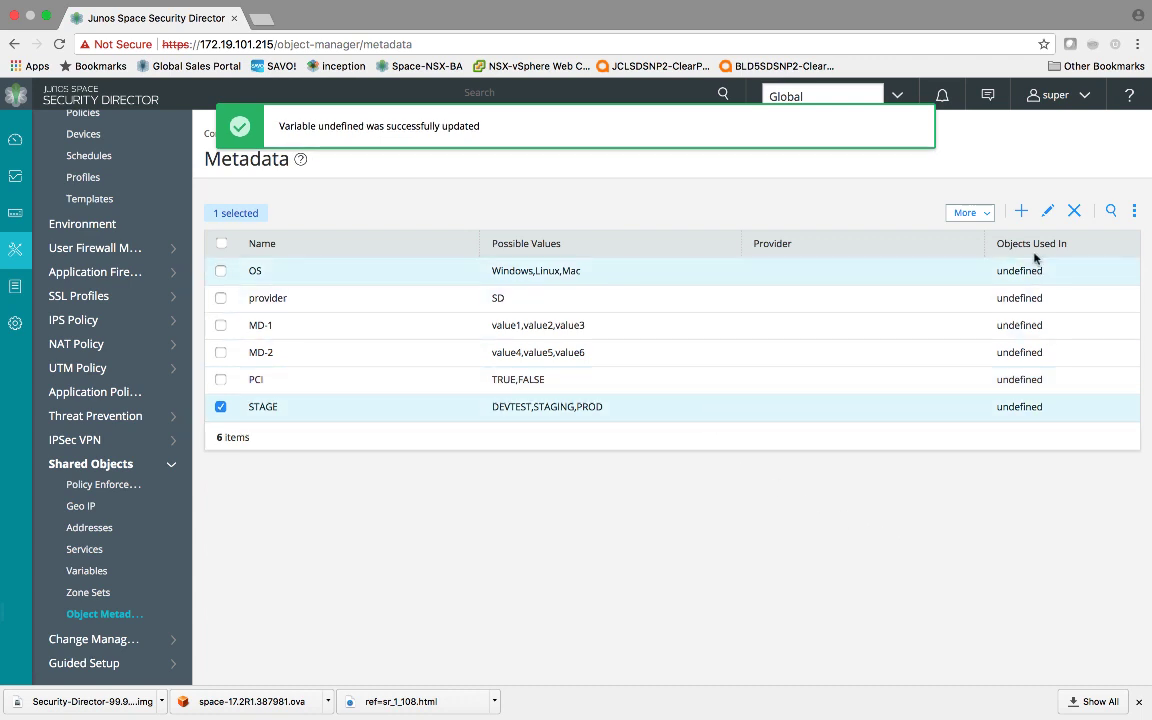
{"action": "left_click", "coordinate": [1045, 213]}
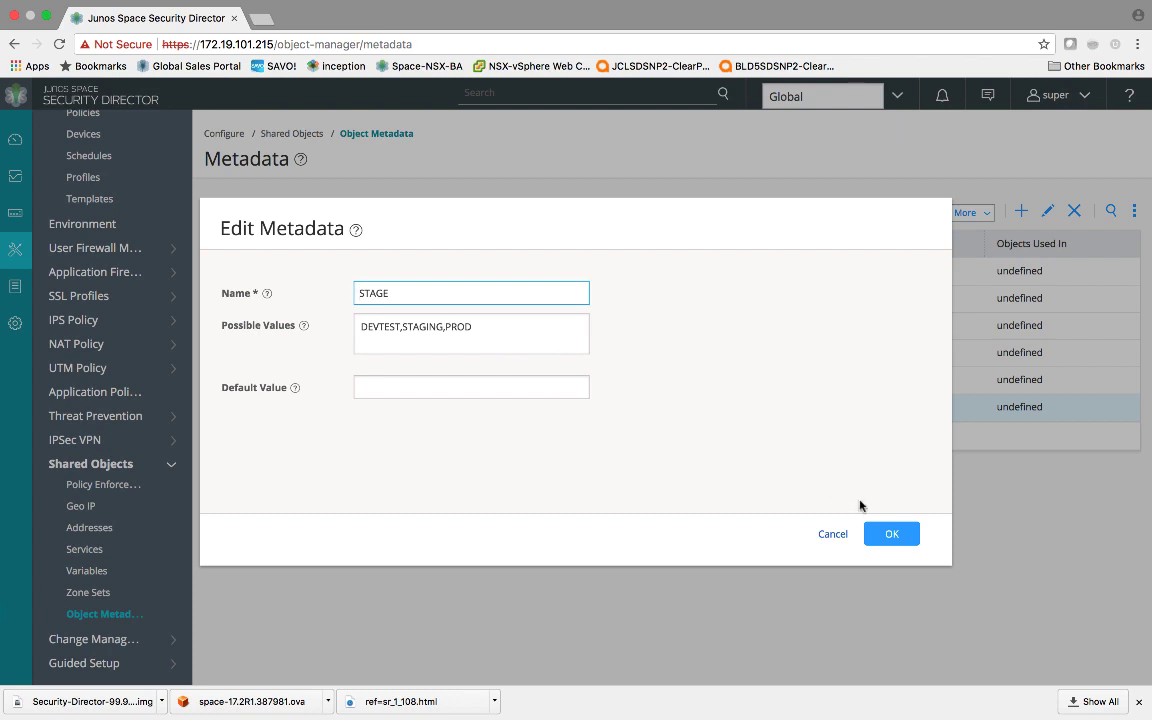
{"action": "left_click", "coordinate": [892, 540]}
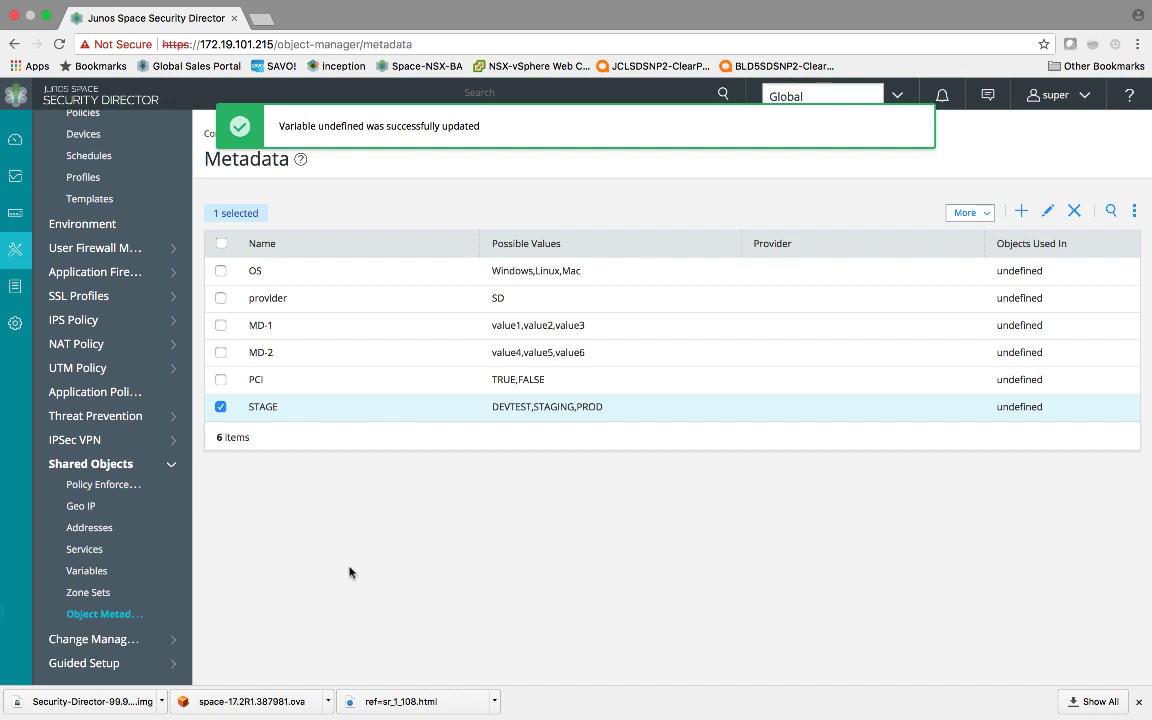
- Open the shared addresses list and sort it by name in descending order to examine the hosts' metadata
{"action": "left_click", "coordinate": [90, 527]}
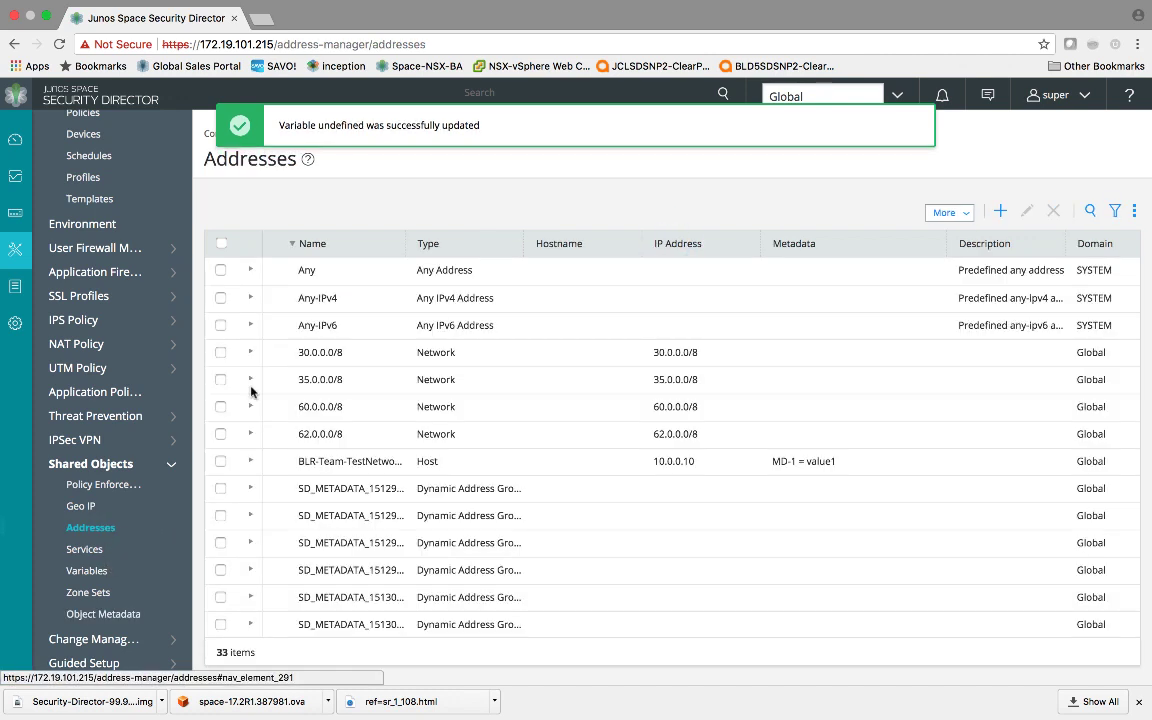
{"action": "left_click", "coordinate": [354, 244]}
{"action": "left_click", "coordinate": [354, 244]}
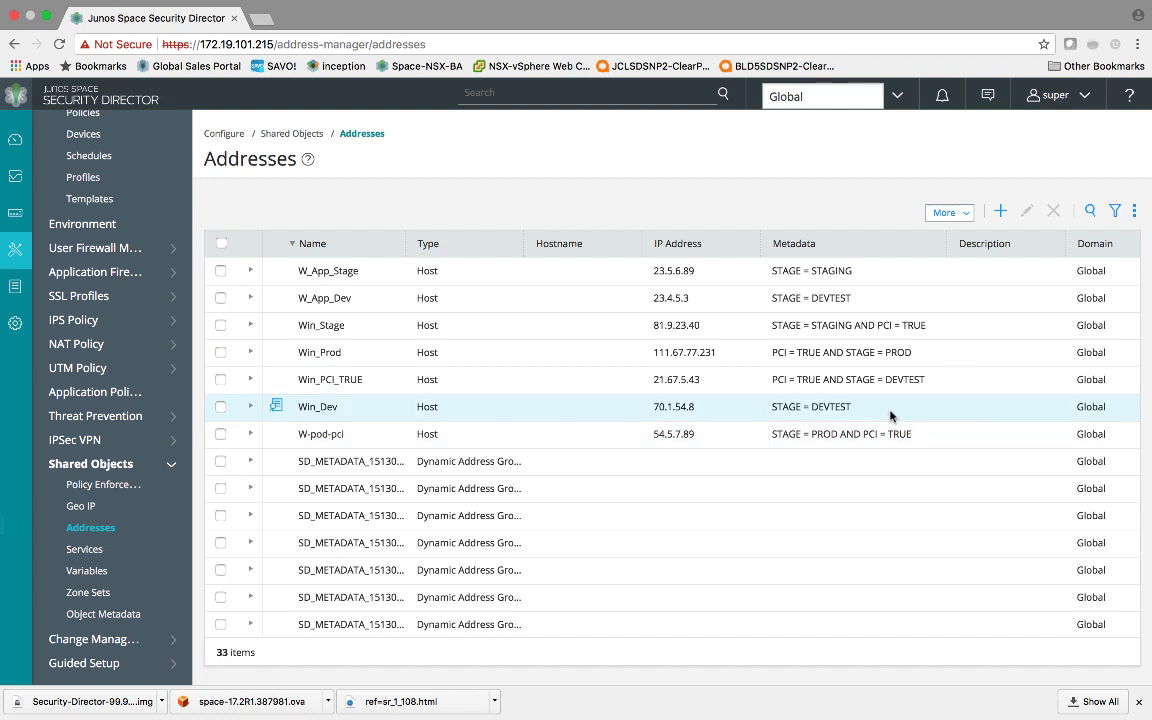
- Start a new address object of type Host and name it devtest-PCI
{"action": "left_click", "coordinate": [1000, 213]}
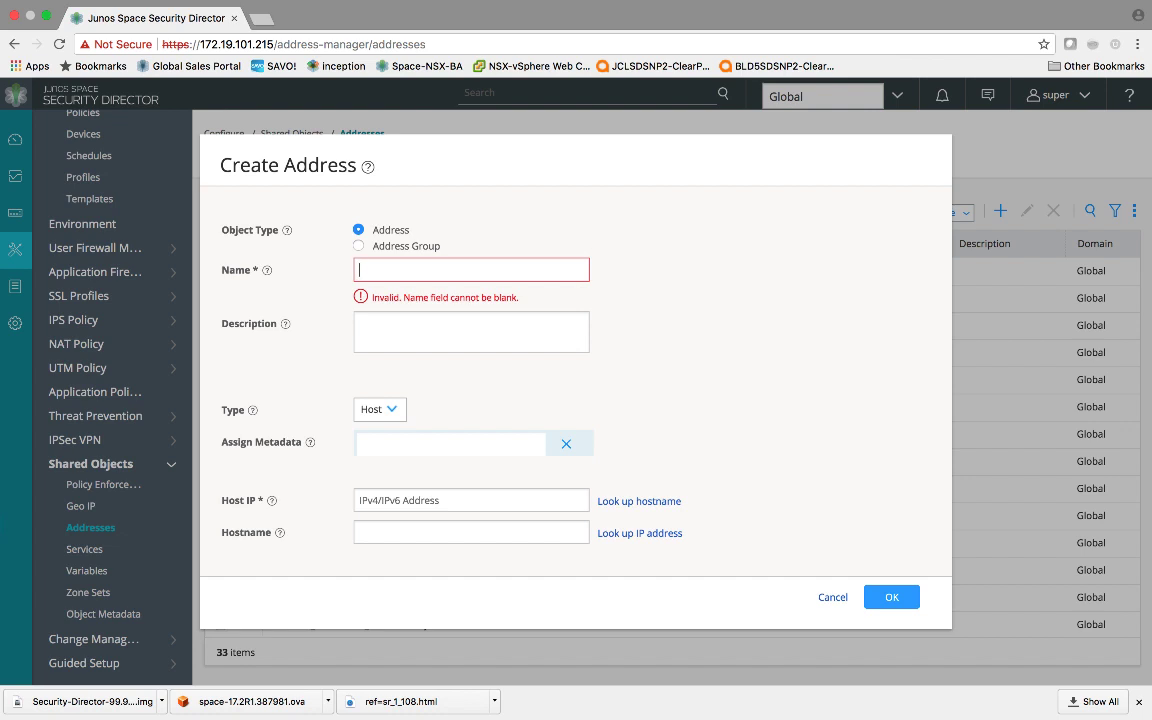
{"action": "type", "text": "devtest-"}
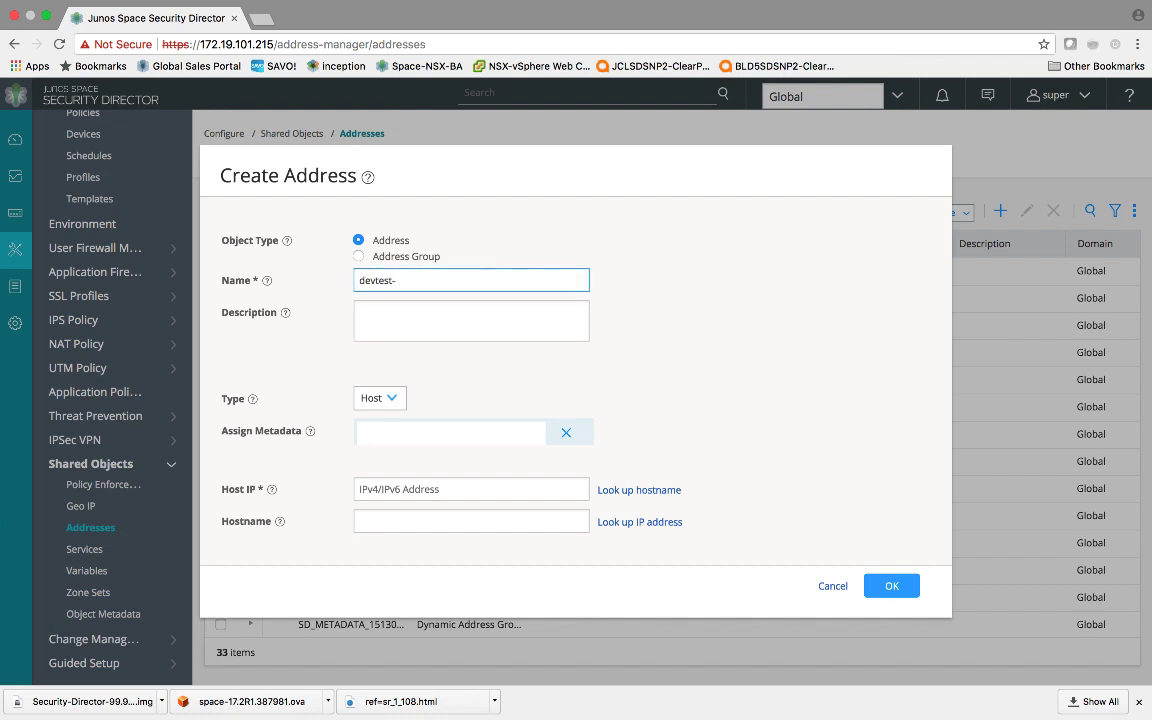
{"action": "type", "text": "PCI"}
- Assign the metadata condition STAGE = DEVTEST to the new address
{"action": "left_click", "coordinate": [414, 432]}
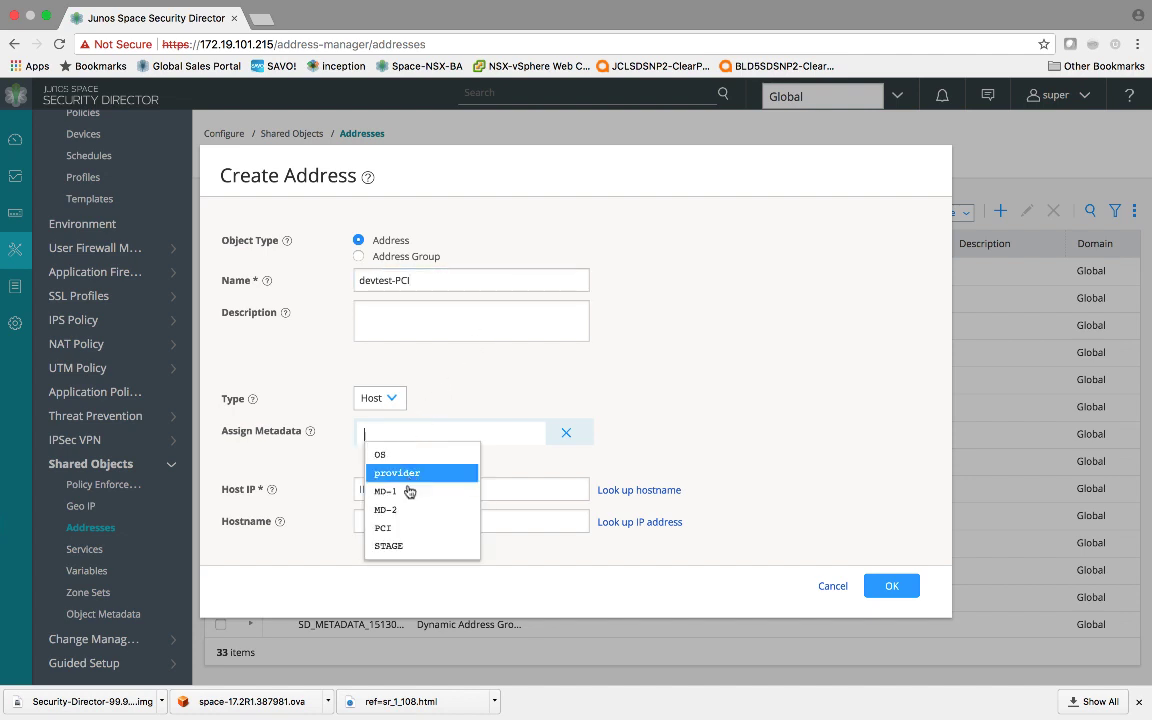
{"action": "left_click", "coordinate": [406, 545]}
{"action": "left_click", "coordinate": [458, 430]}
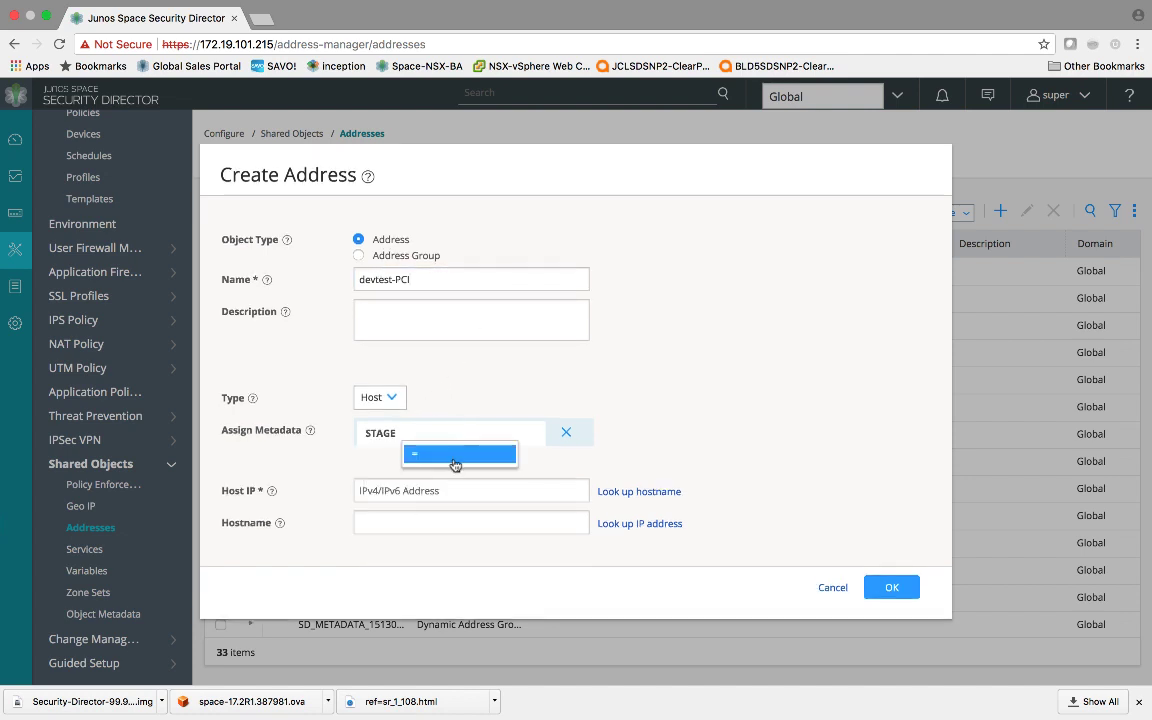
{"action": "left_click", "coordinate": [455, 461]}
{"action": "left_click", "coordinate": [455, 454]}
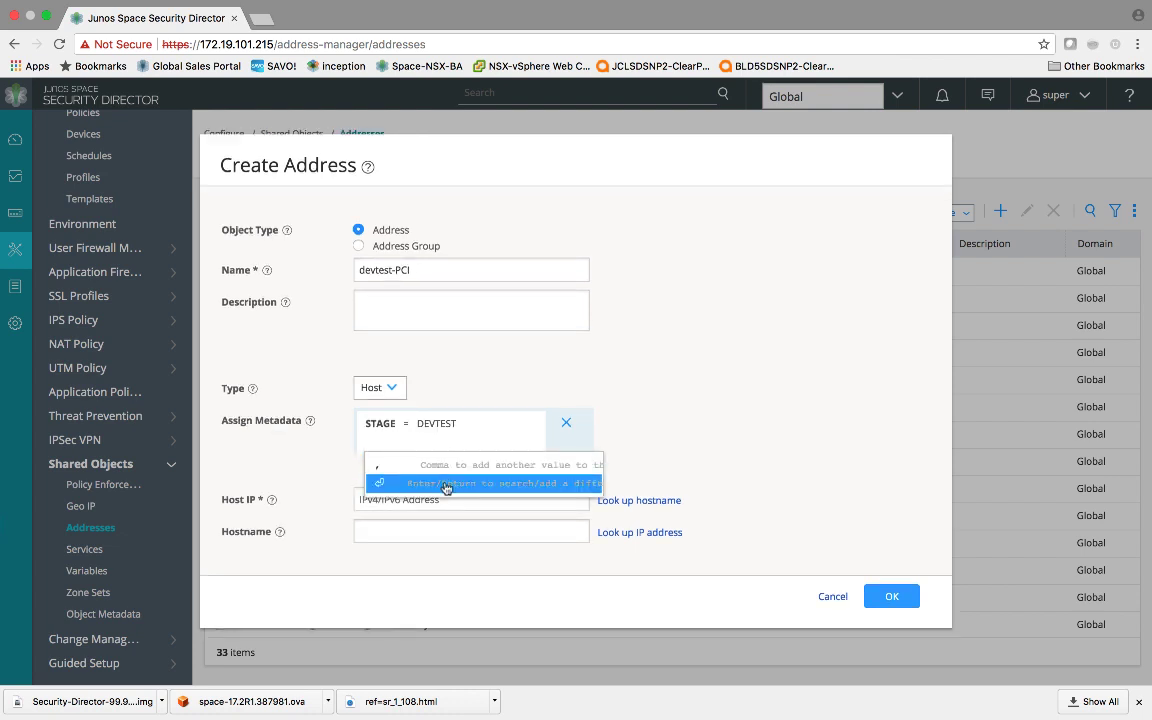
{"action": "left_click", "coordinate": [446, 485]}
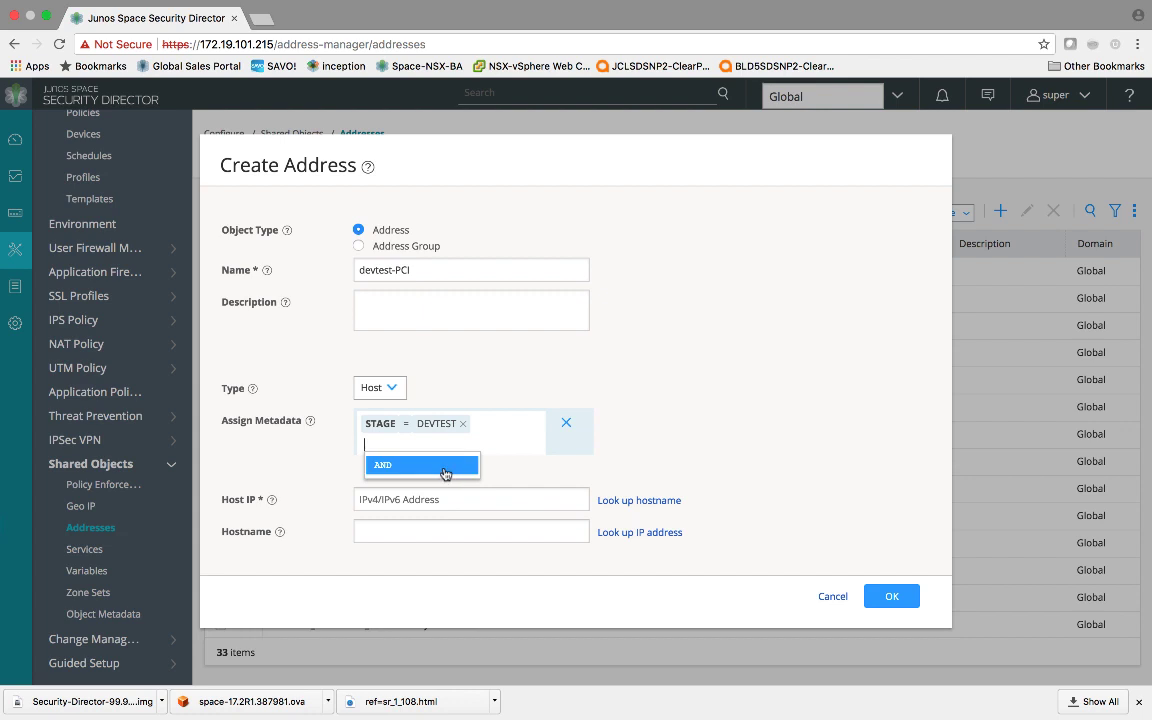
- Extend the address's metadata with AND PCI = TRUE
{"action": "left_click", "coordinate": [446, 467]}
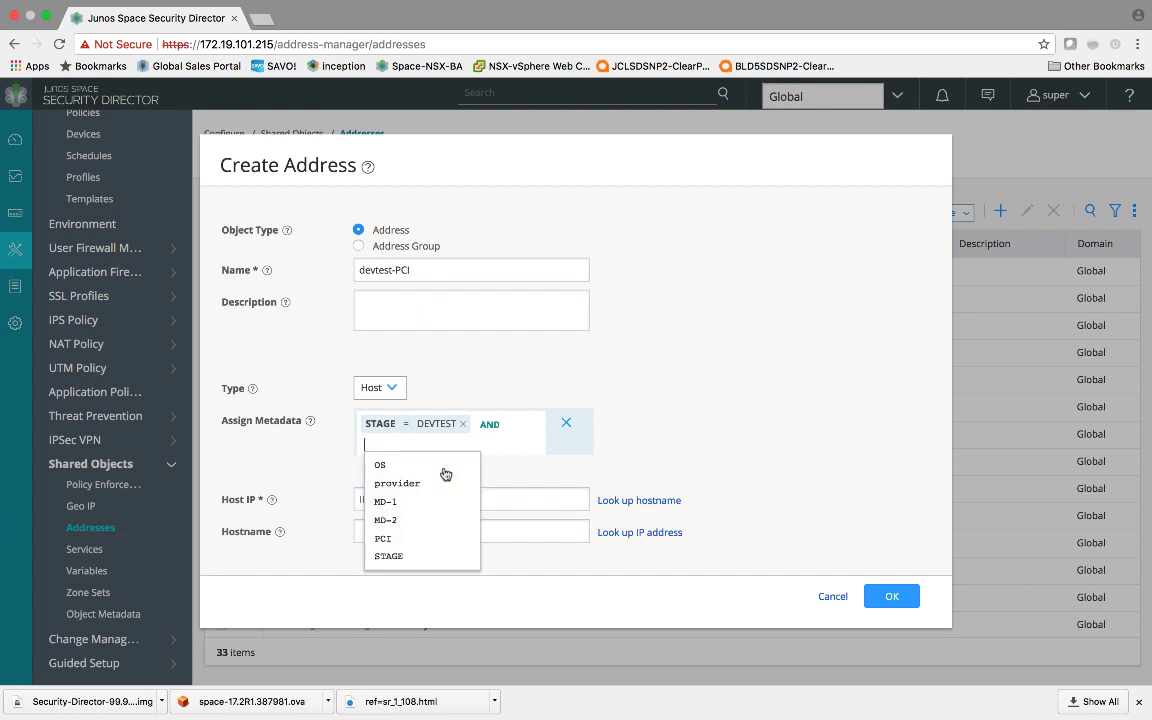
{"action": "left_click", "coordinate": [421, 549]}
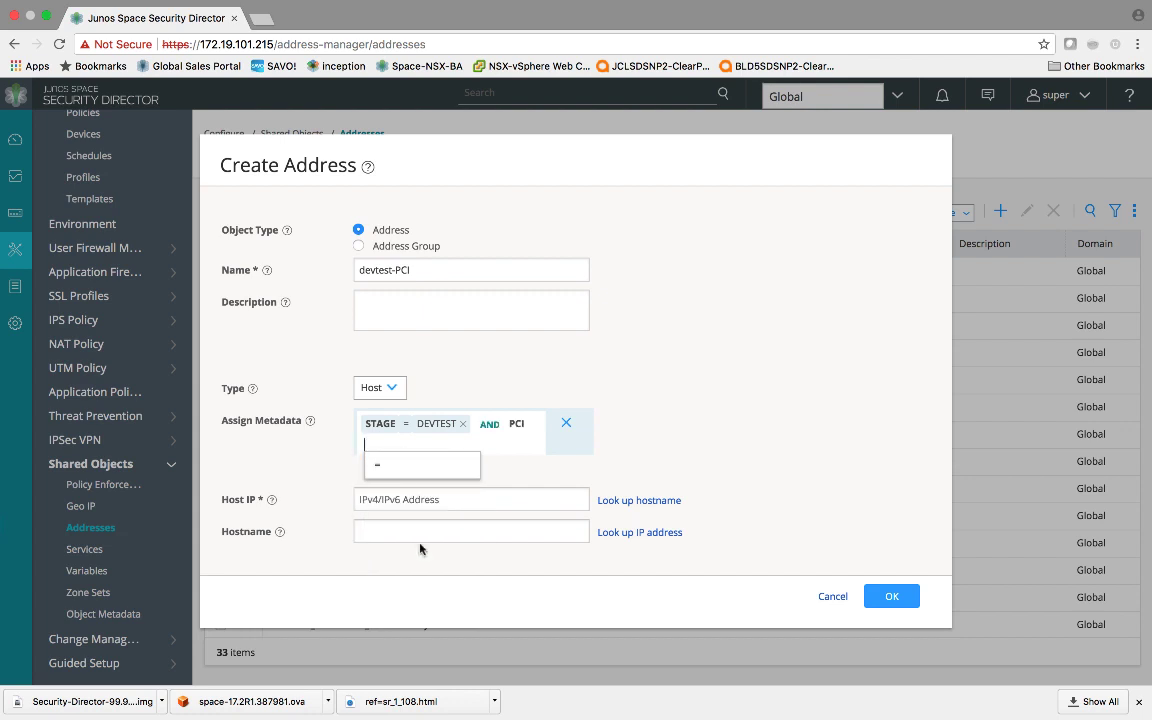
{"action": "left_click", "coordinate": [427, 469]}
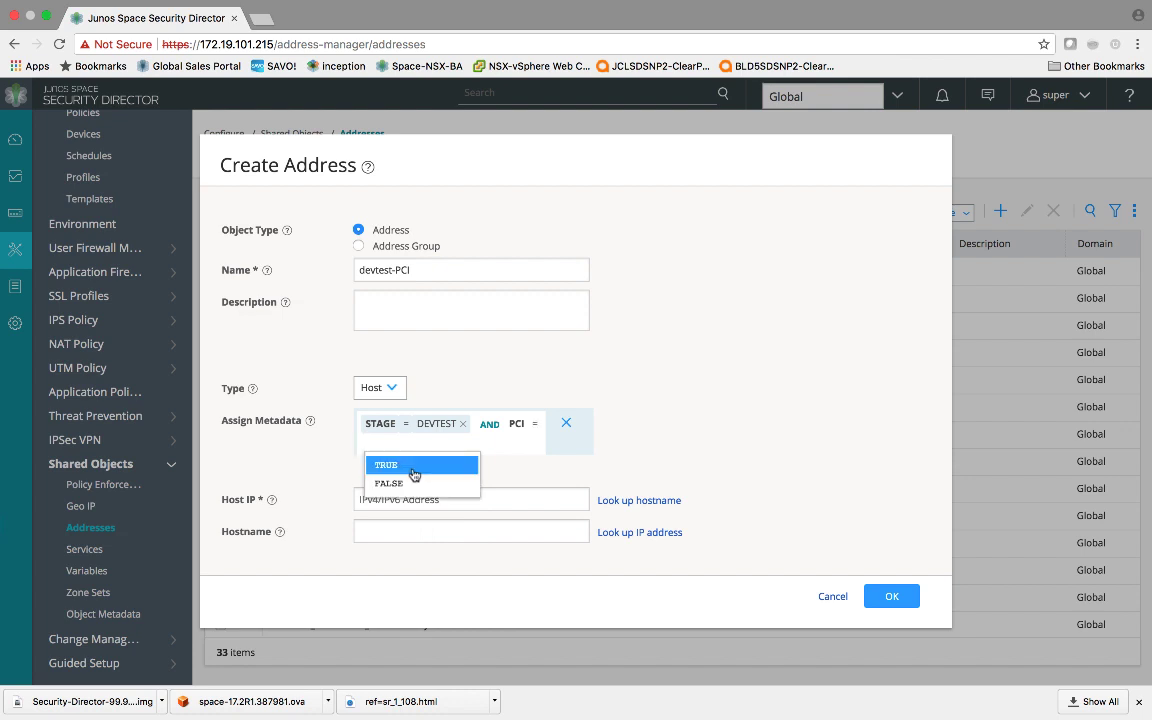
{"action": "left_click", "coordinate": [414, 467]}
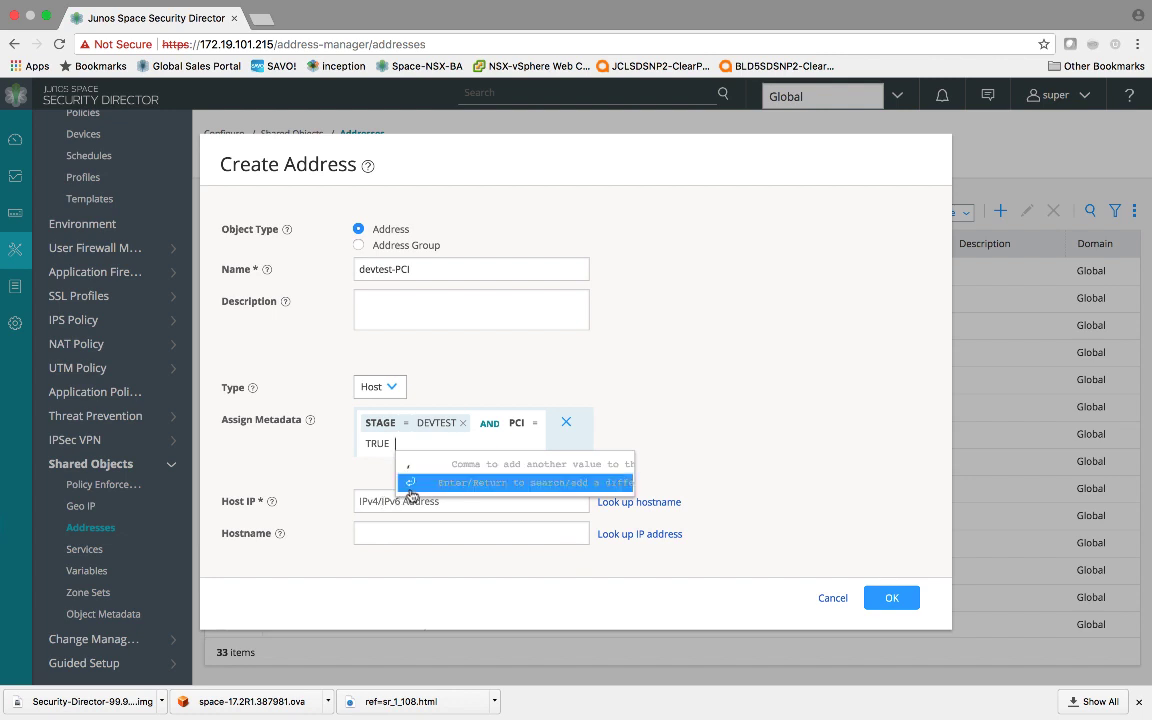
{"action": "left_click", "coordinate": [410, 482]}
- Set the host IP to 56.5.4.34 and save the new address
{"action": "left_click", "coordinate": [397, 500]}
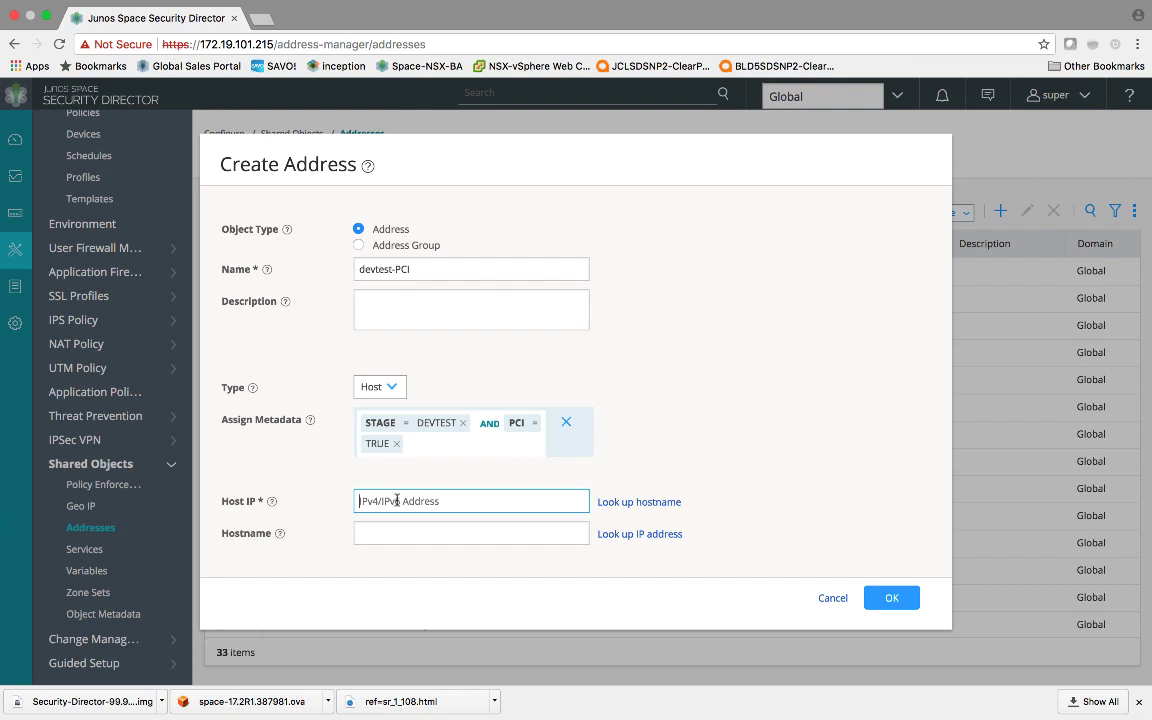
{"action": "type", "text": "56.5.4.34"}
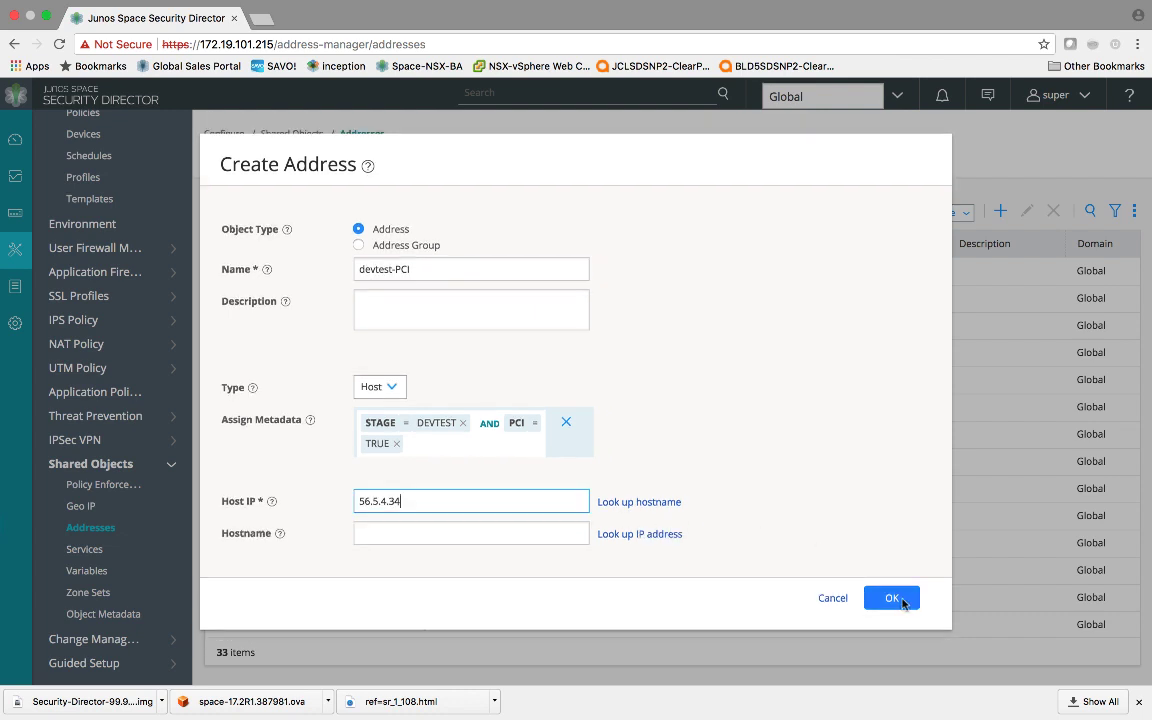
{"action": "left_click", "coordinate": [901, 602]}
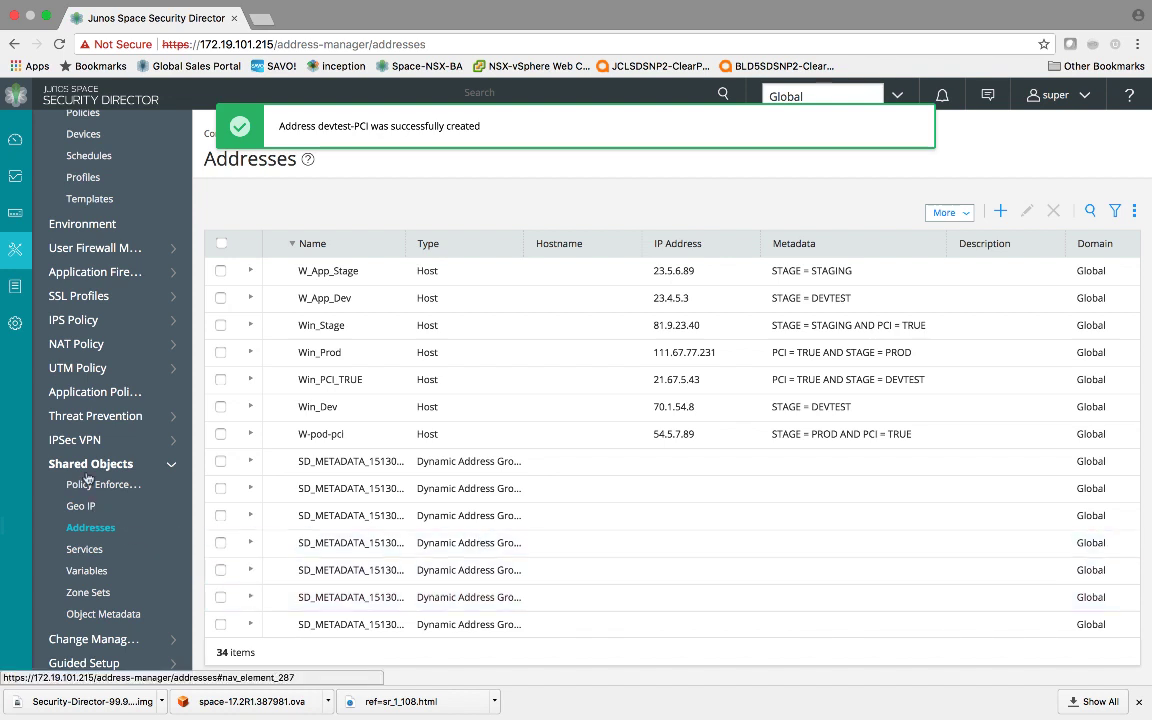
- Start a new rule in the meta-pol firewall policy, name it devtest_to_prod_pci and proceed to its source settings
{"action": "scroll", "coordinate": [92, 367], "scroll_direction": "up", "scroll_amount": 2}
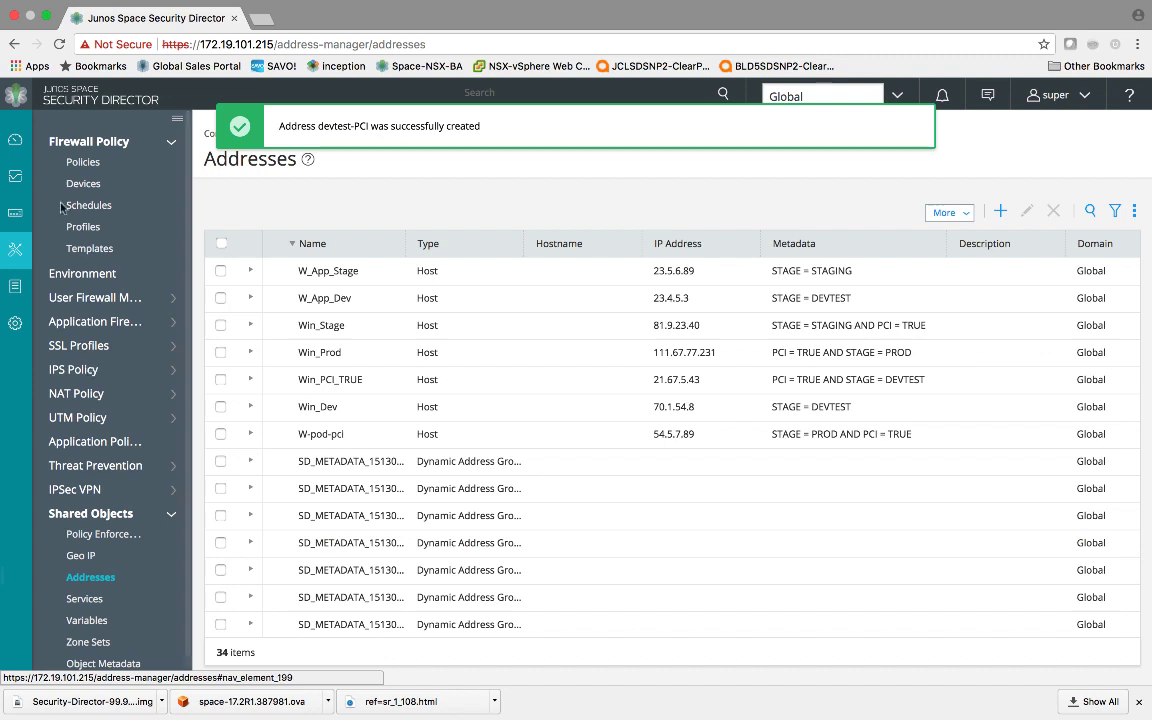
{"action": "left_click", "coordinate": [86, 165]}
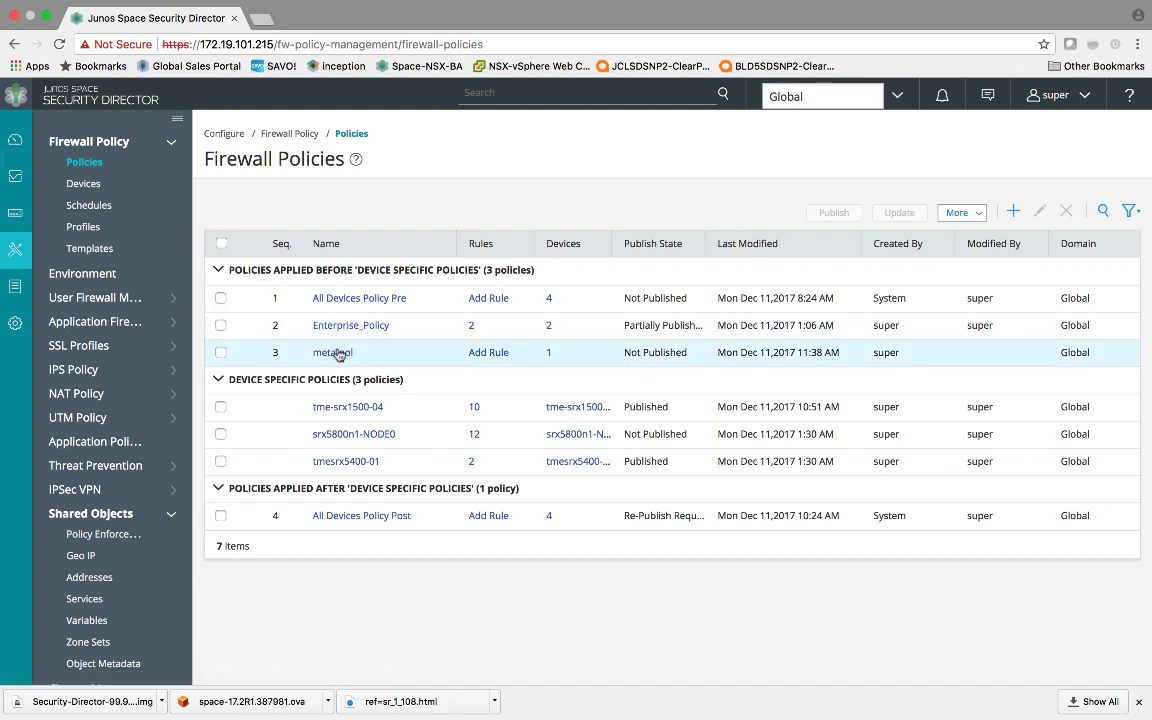
{"action": "left_click", "coordinate": [500, 353]}
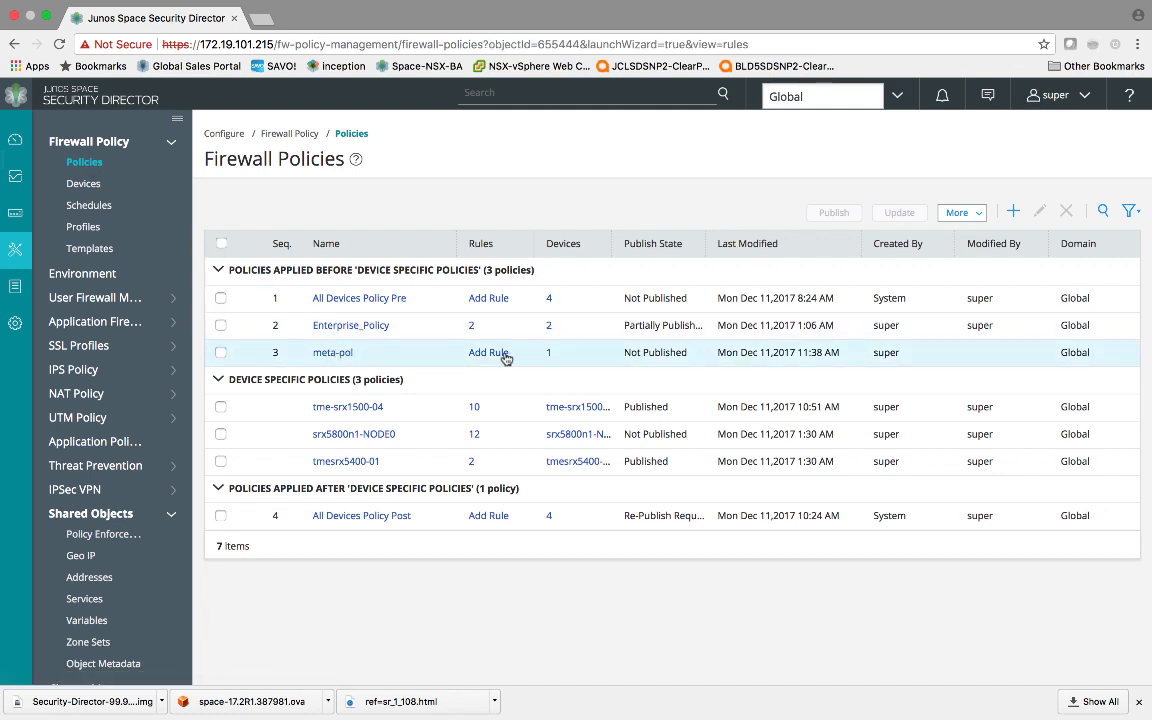
{"action": "left_click", "coordinate": [505, 293]}
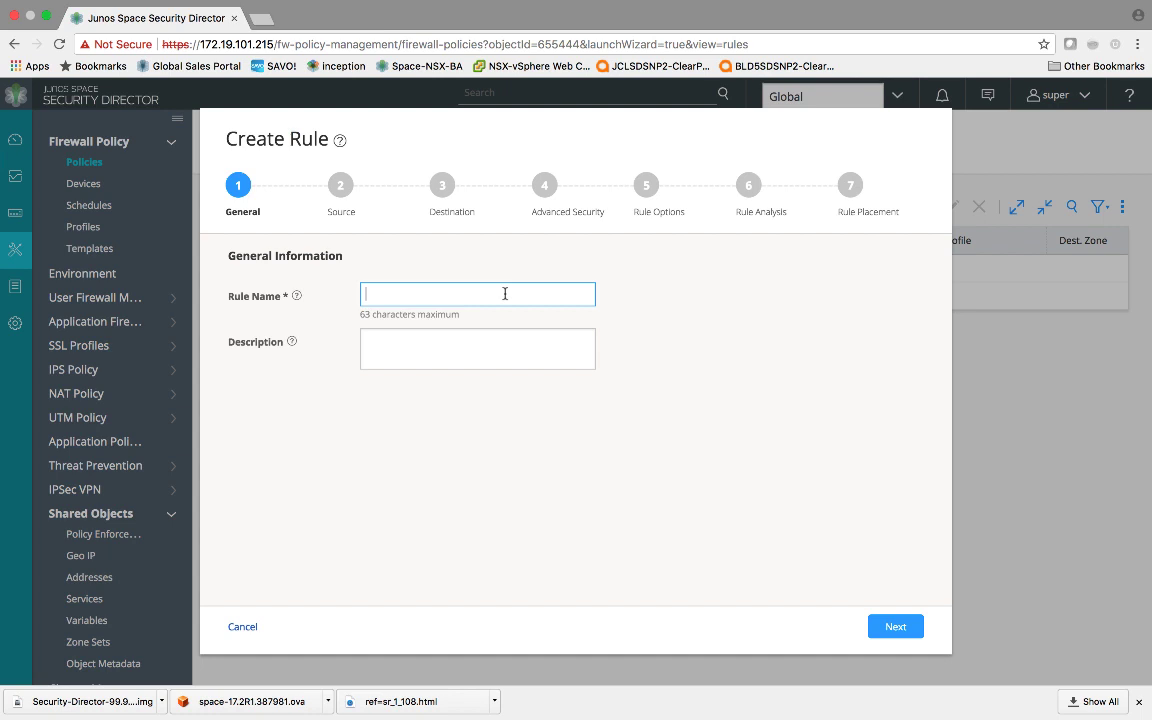
{"action": "type", "text": "dev"}
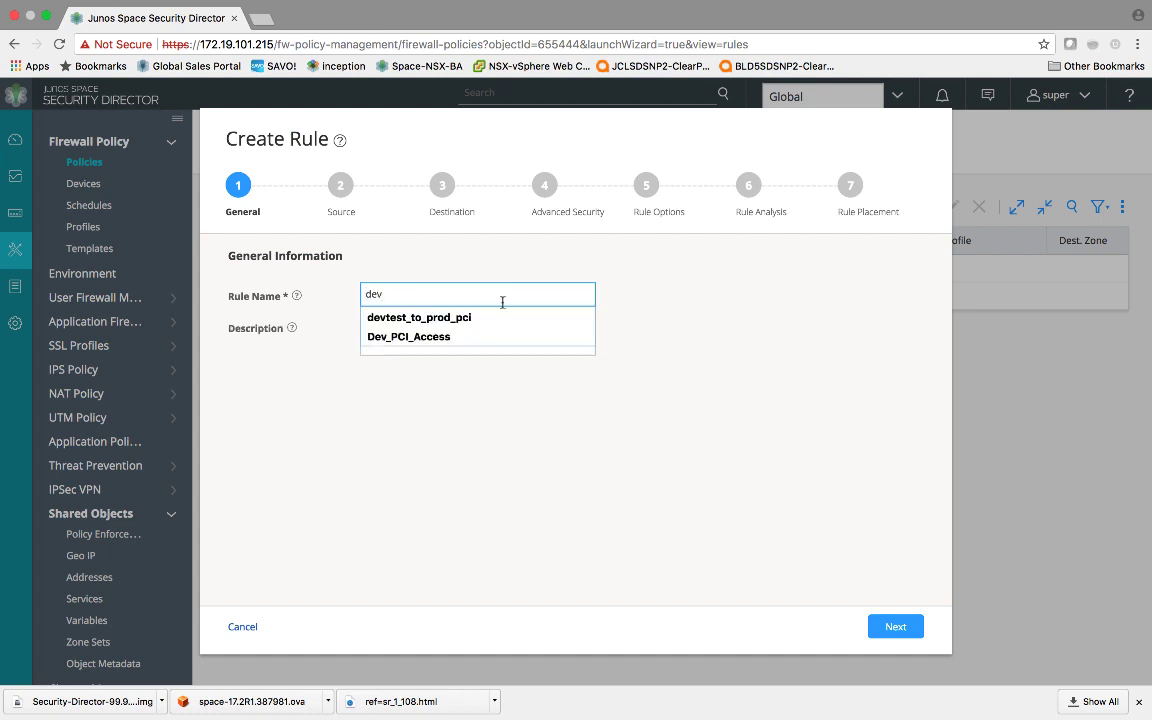
{"action": "left_click", "coordinate": [497, 318]}
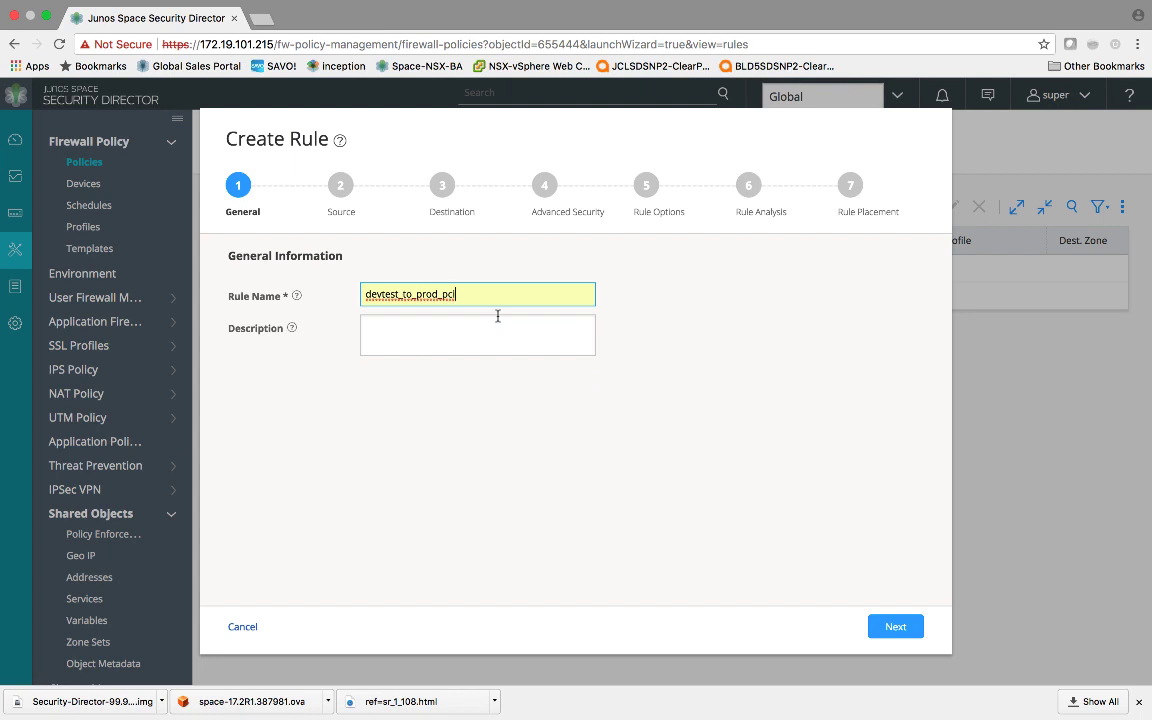
{"action": "left_click", "coordinate": [884, 628]}
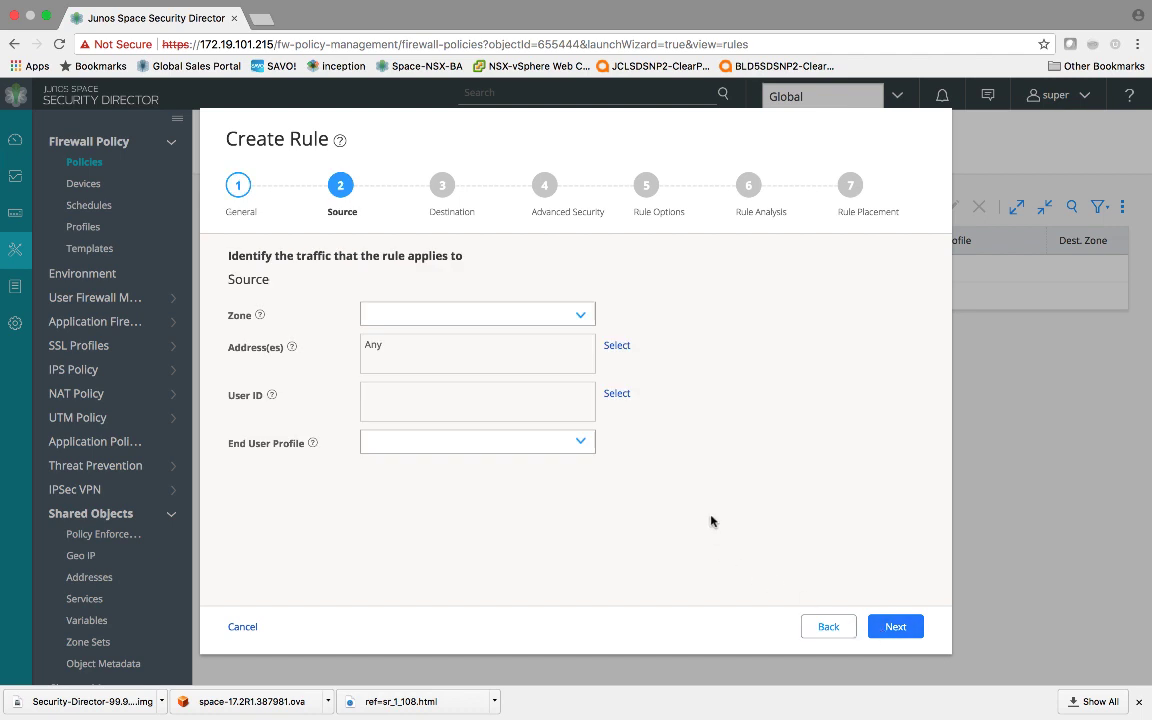
- Set the source zone to Untrust and choose to select the source addresses by metadata filter
{"action": "left_click", "coordinate": [584, 313]}
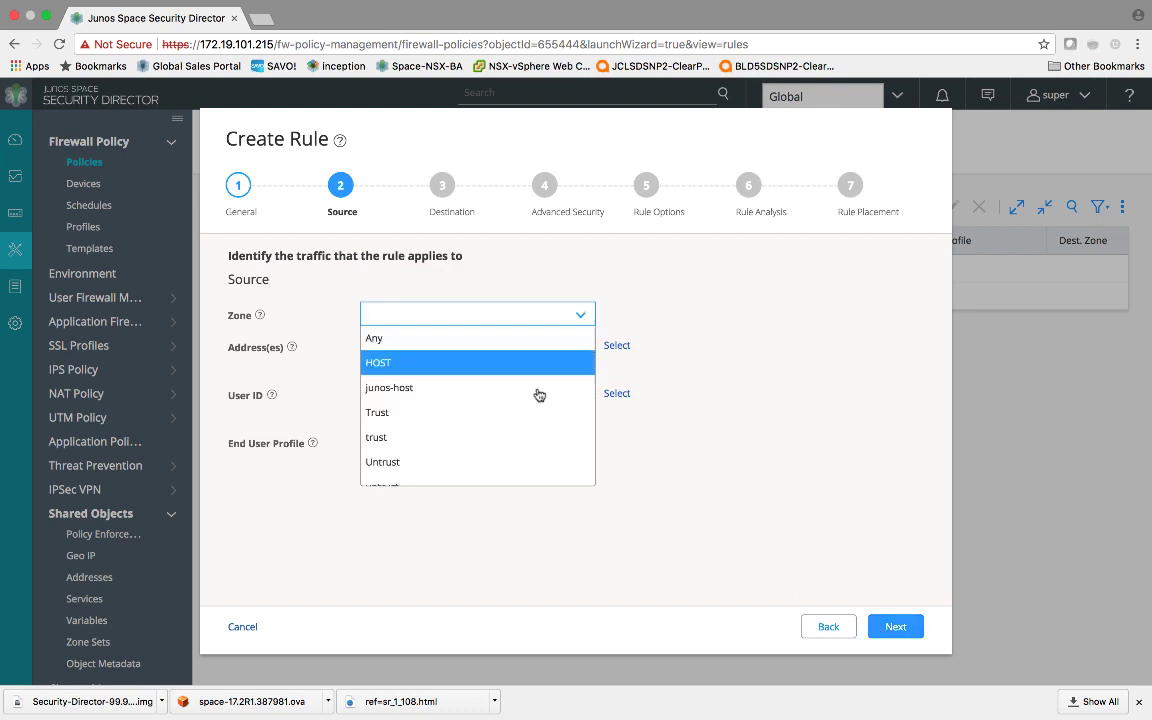
{"action": "left_click", "coordinate": [523, 460]}
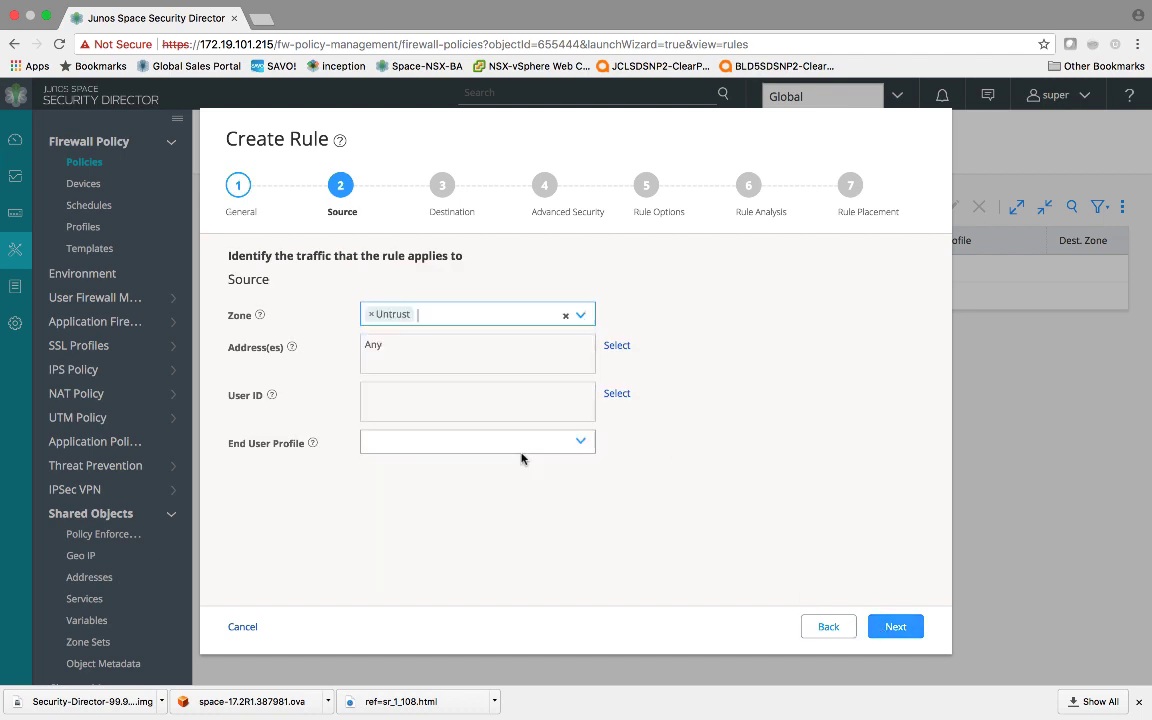
{"action": "left_click", "coordinate": [613, 348]}
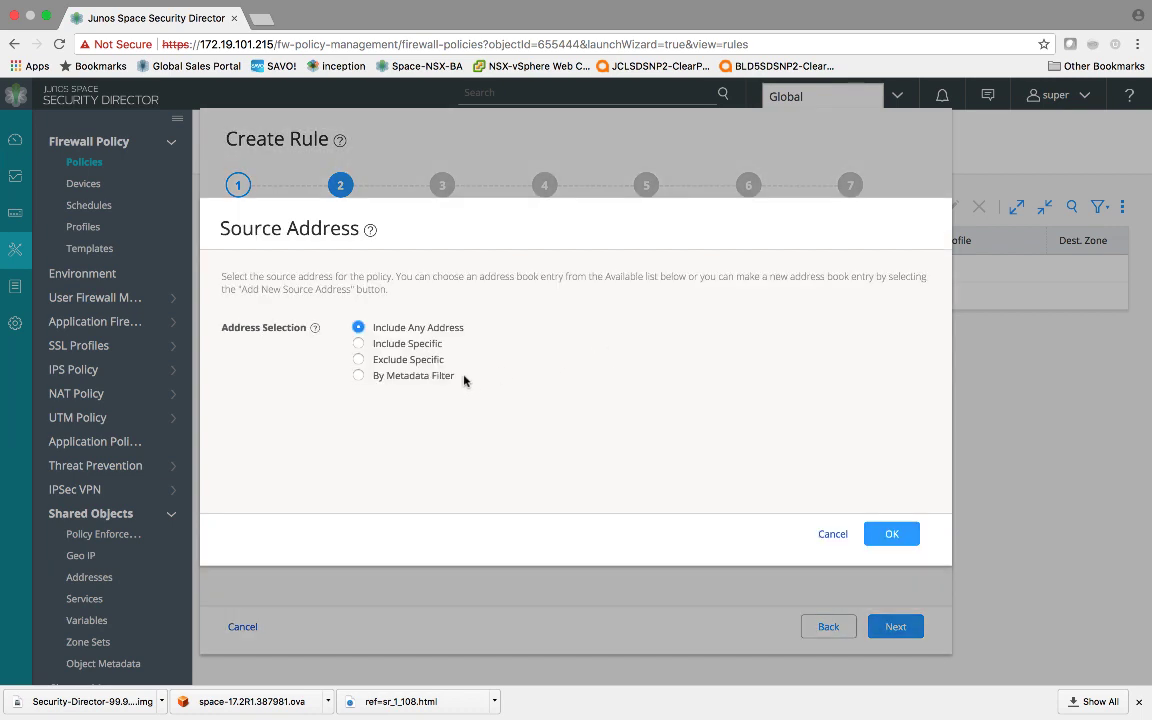
{"action": "left_click", "coordinate": [447, 377]}
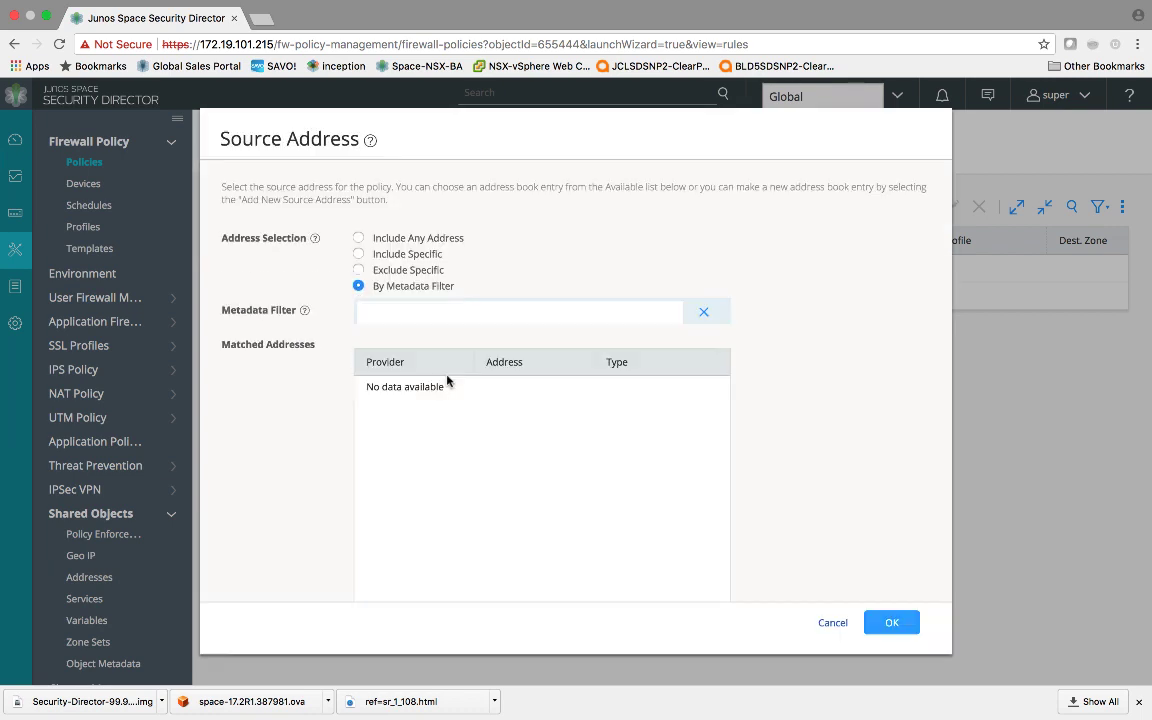
- Set the source metadata filter to STAGE = DEVTEST, accept it and proceed to the destination settings
{"action": "left_click", "coordinate": [460, 316]}
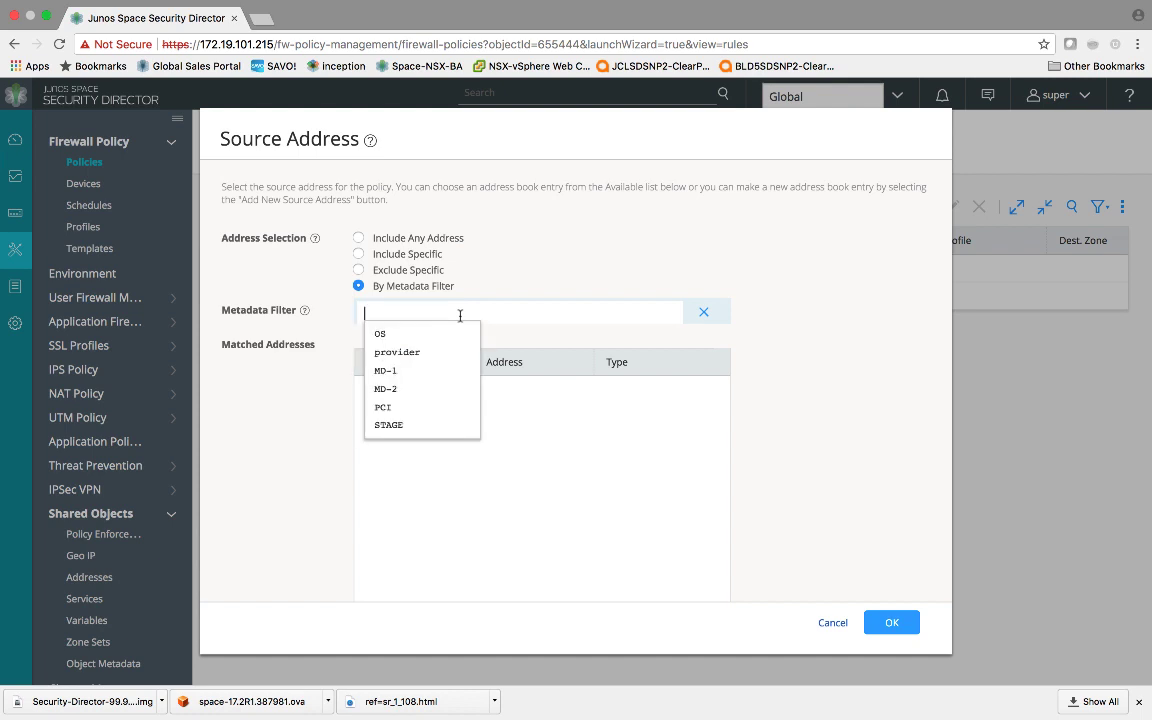
{"action": "left_click", "coordinate": [441, 426]}
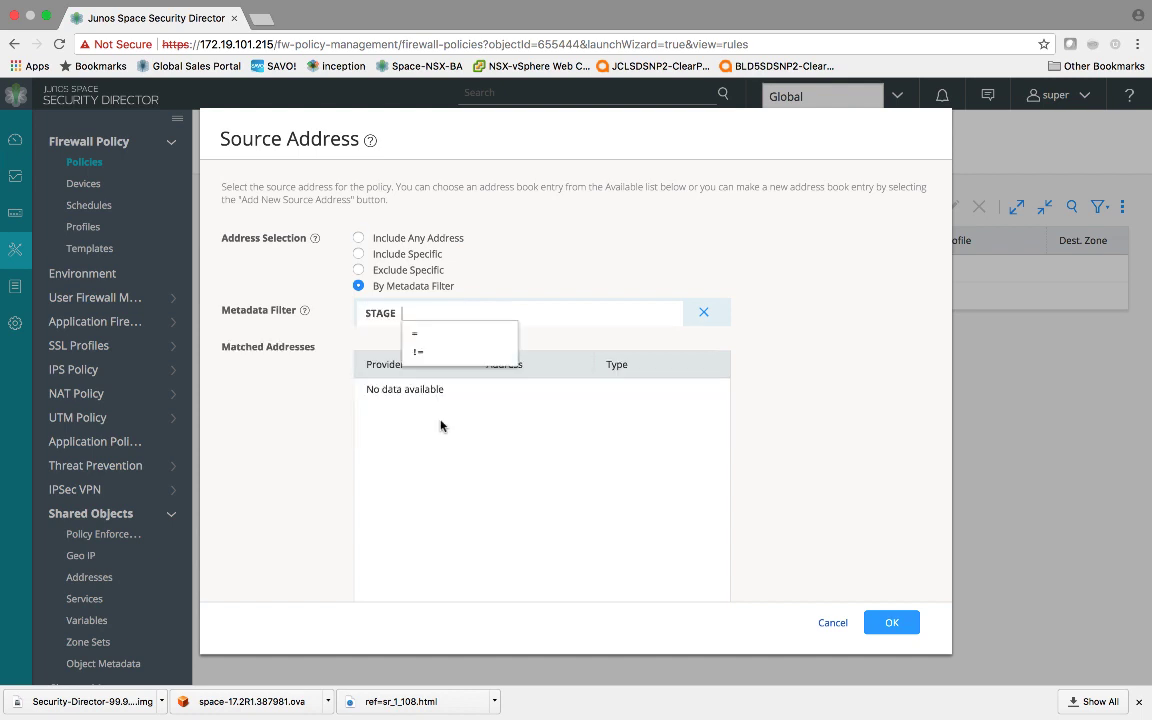
{"action": "left_click", "coordinate": [451, 337]}
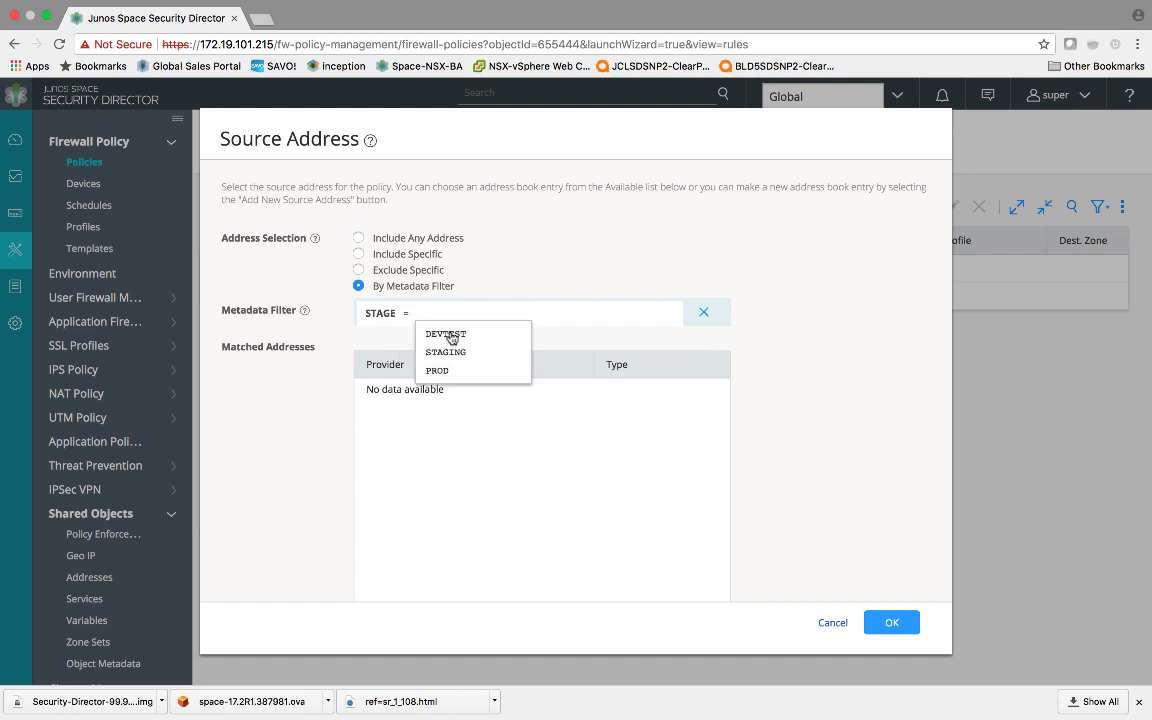
{"action": "left_click", "coordinate": [451, 334]}
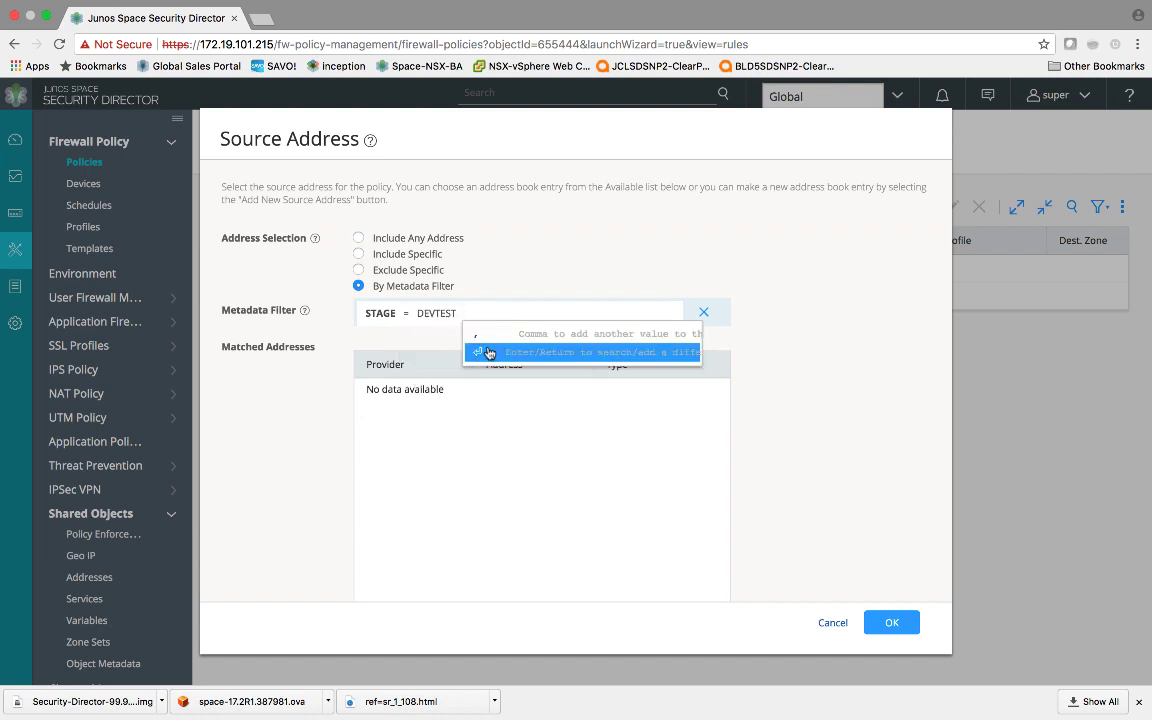
{"action": "key", "text": "Return"}
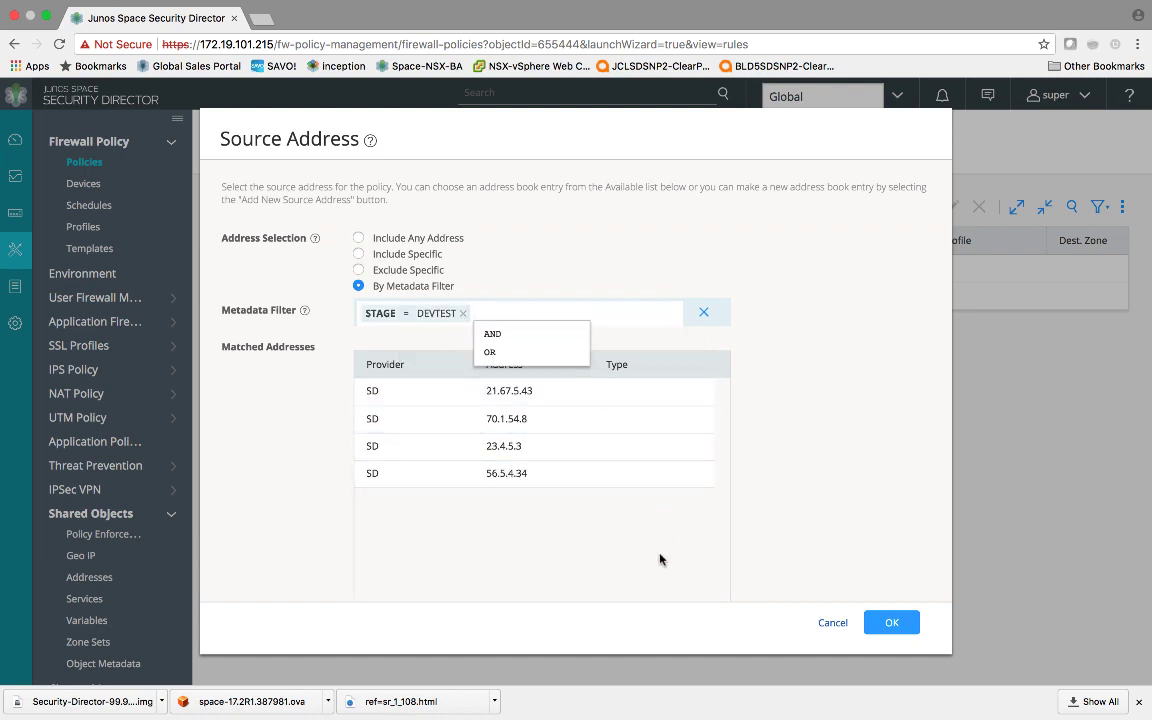
{"action": "left_click", "coordinate": [774, 406]}
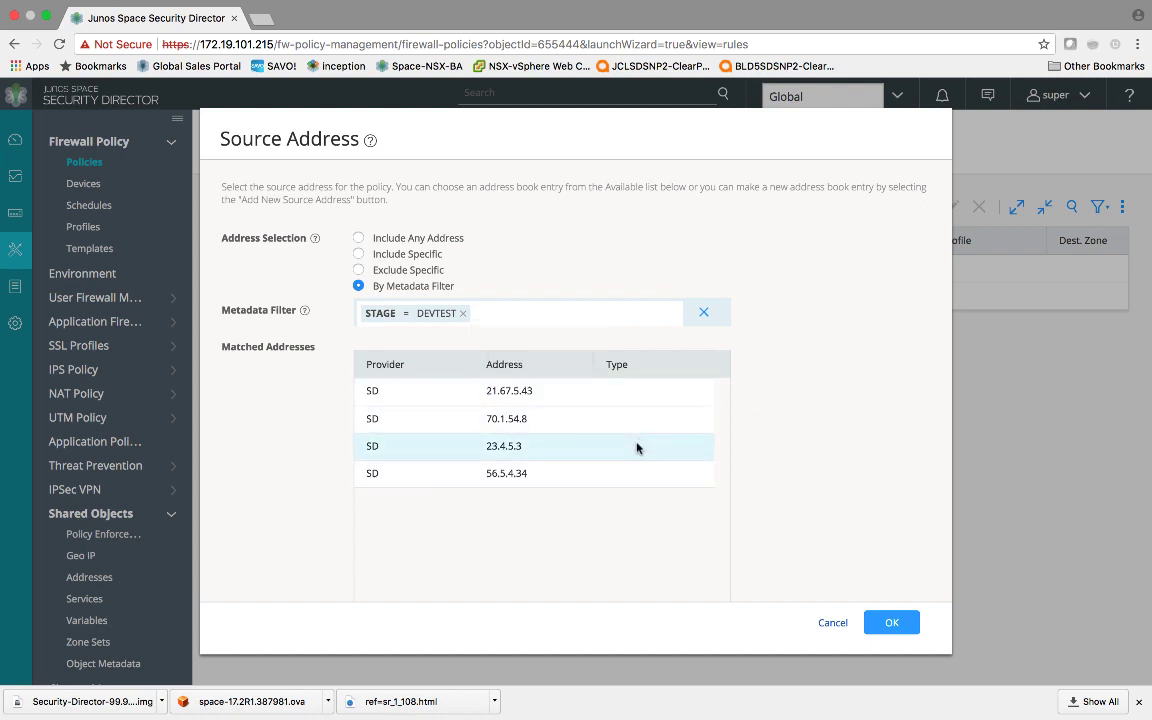
{"action": "left_click", "coordinate": [890, 622]}
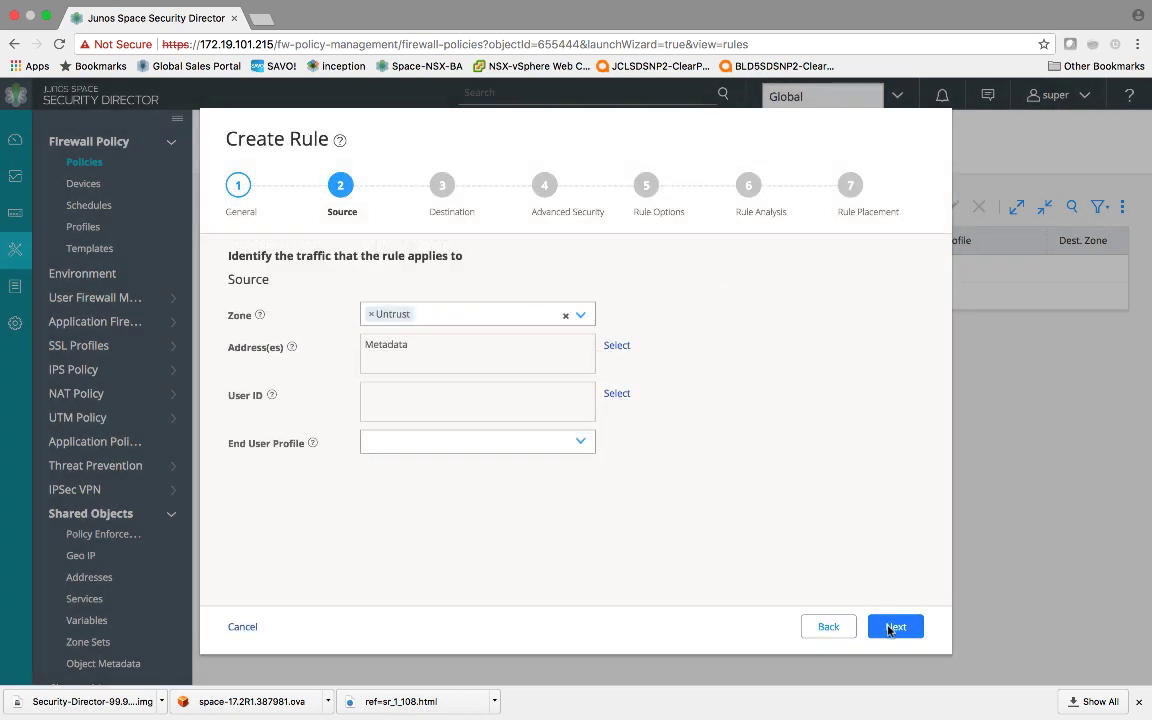
{"action": "left_click", "coordinate": [889, 627]}
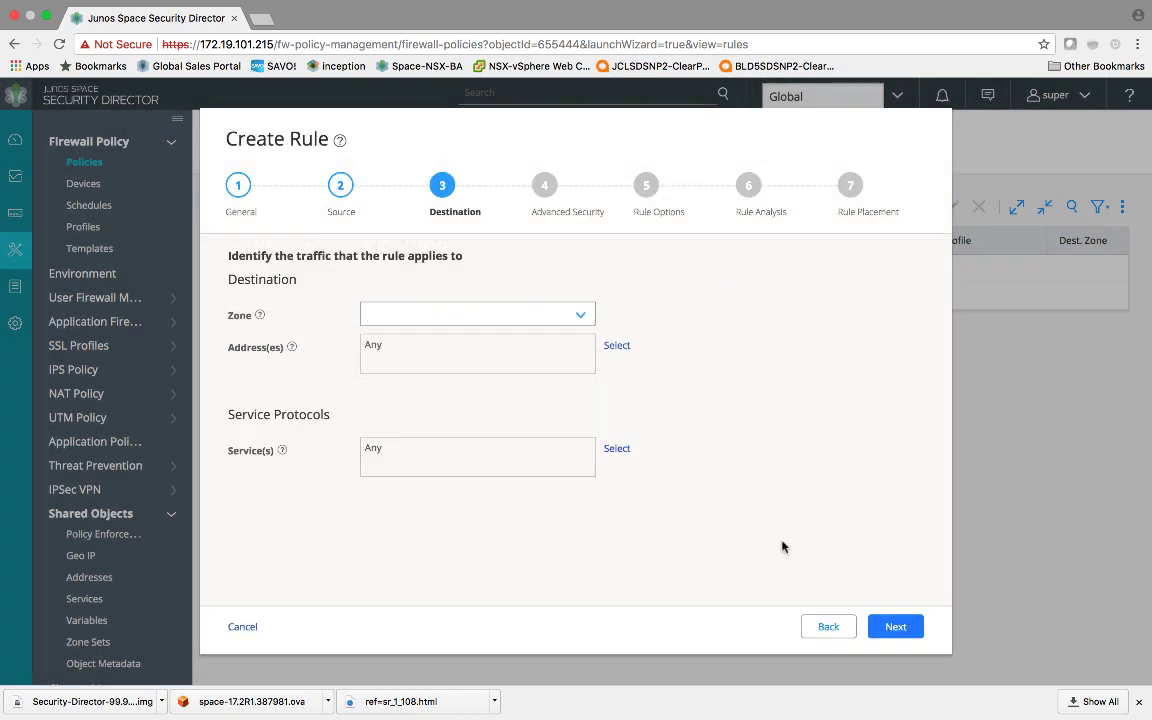
- Set the destination zone to Trust and choose to select the destination addresses by metadata filter
{"action": "left_click", "coordinate": [580, 315]}
{"action": "left_click", "coordinate": [545, 411]}
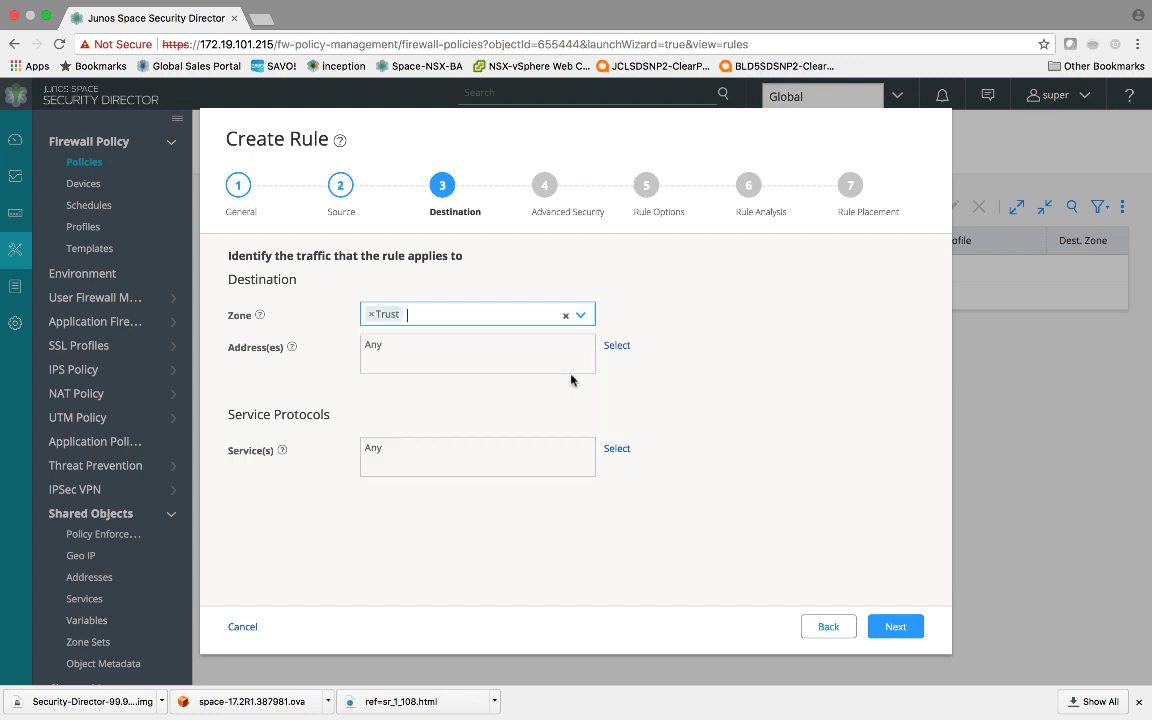
{"action": "left_click", "coordinate": [617, 346]}
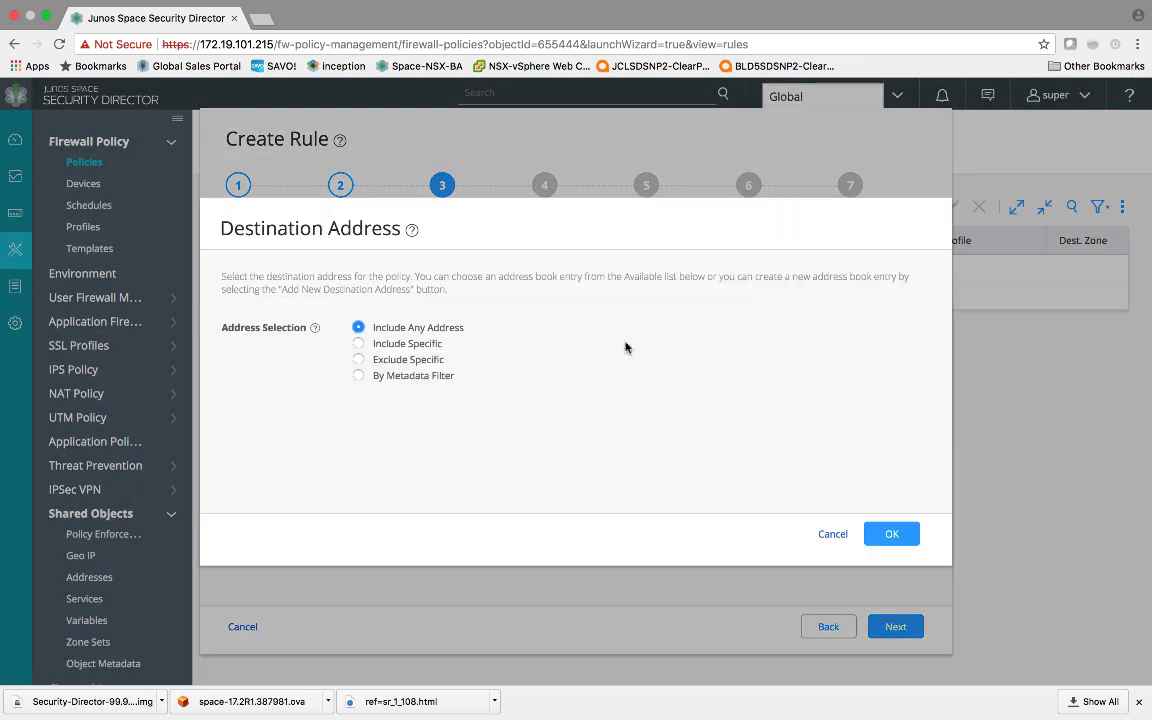
{"action": "left_click", "coordinate": [427, 376]}
- Add the condition STAGE = PROD to the destination metadata filter
{"action": "left_click", "coordinate": [439, 311]}
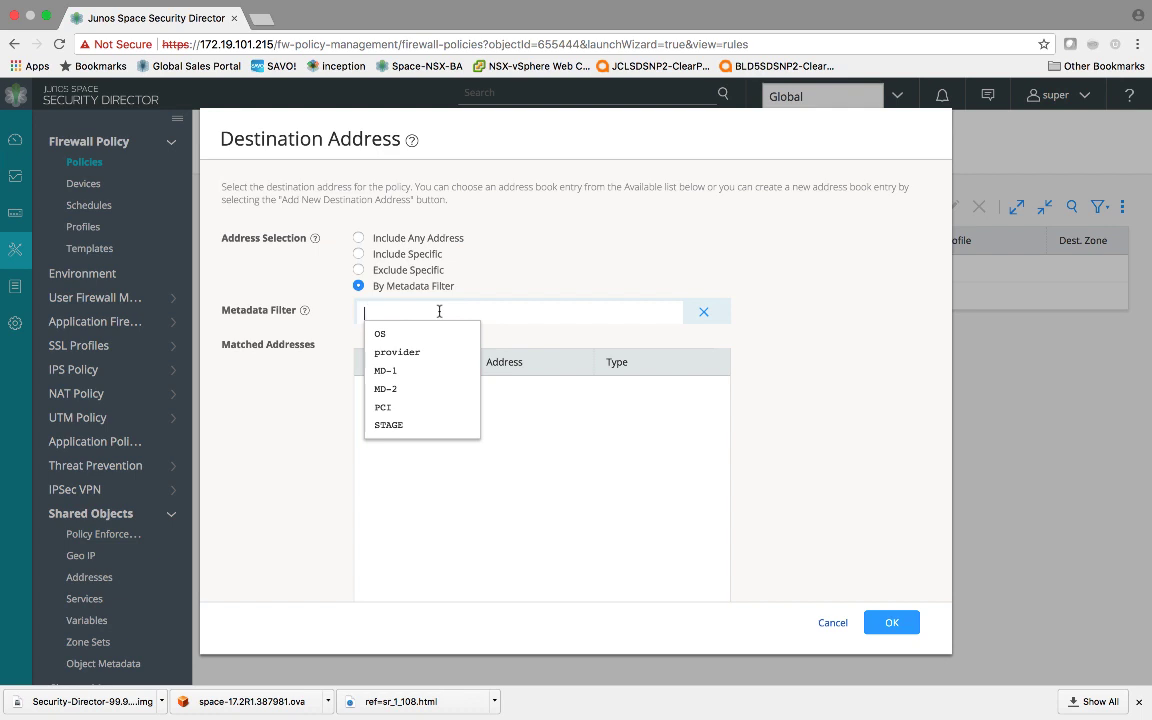
{"action": "left_click", "coordinate": [424, 425]}
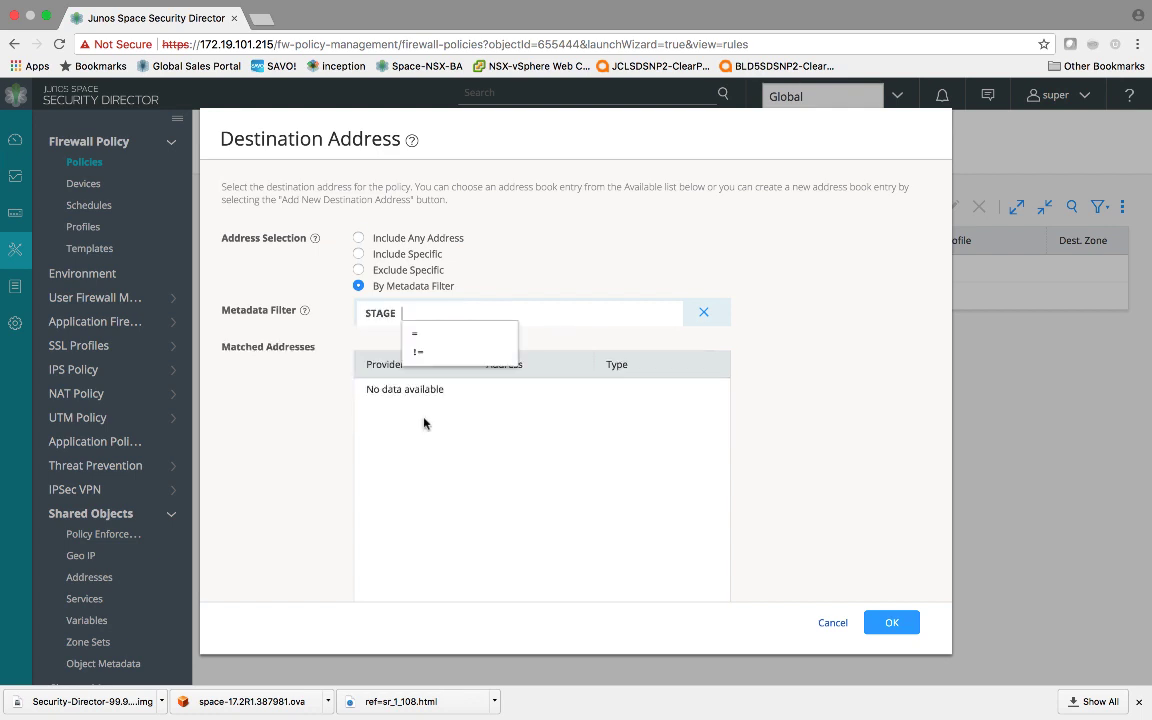
{"action": "left_click", "coordinate": [416, 334]}
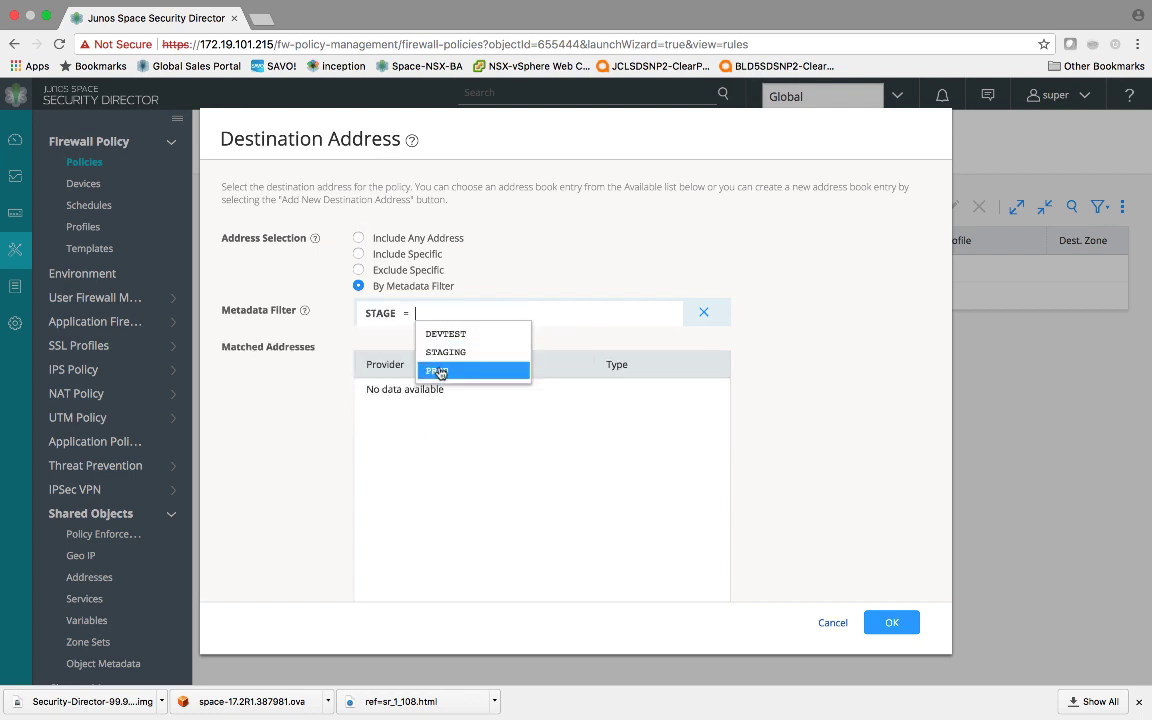
{"action": "left_click", "coordinate": [437, 372]}
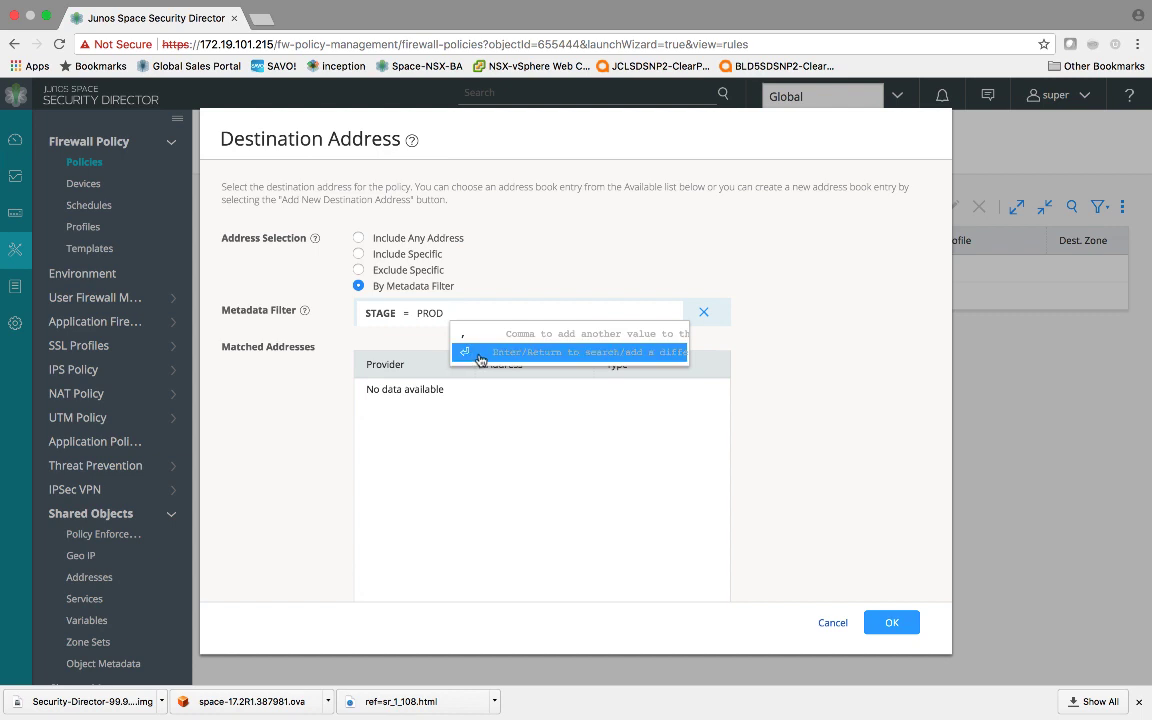
{"action": "left_click", "coordinate": [480, 355]}
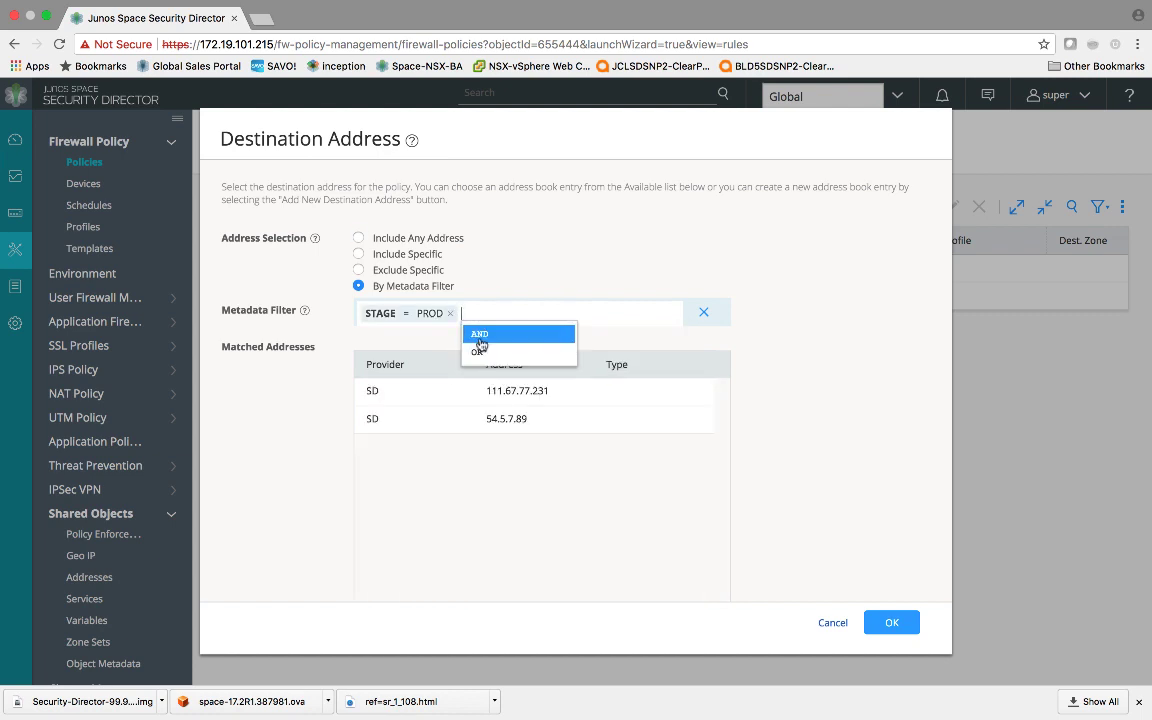
- Extend the destination filter with AND PCI = TRUE, accept it and proceed to the advanced security settings
{"action": "left_click", "coordinate": [480, 334]}
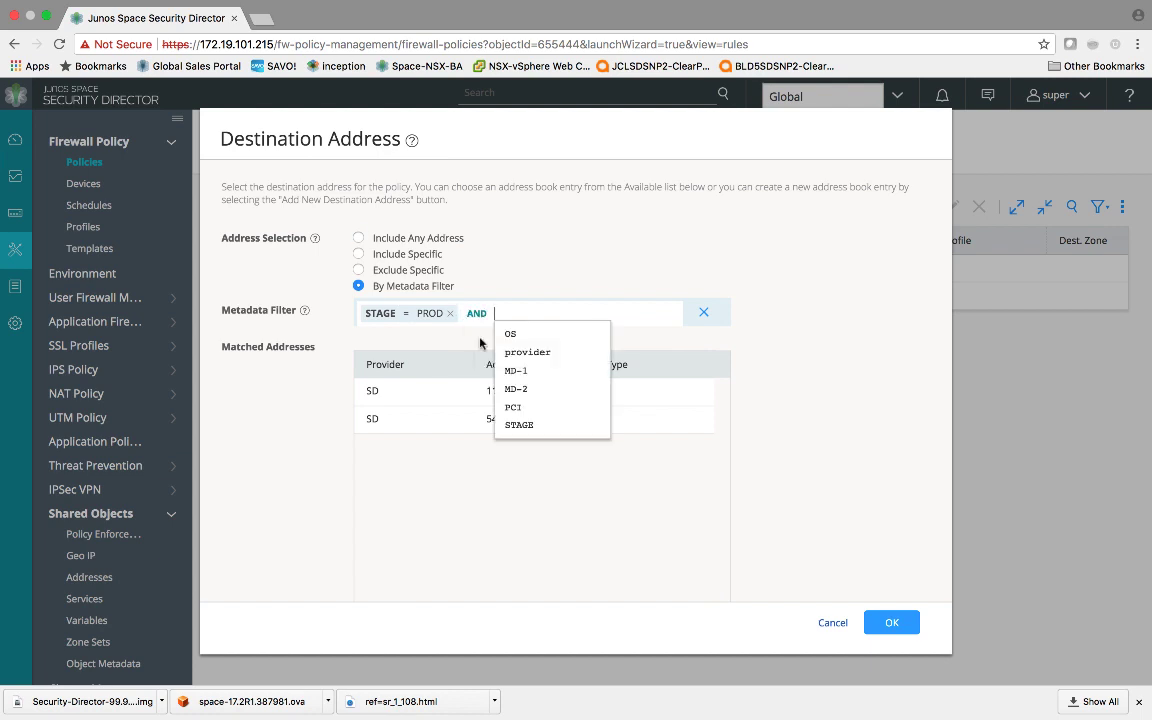
{"action": "left_click", "coordinate": [540, 409]}
{"action": "left_click", "coordinate": [540, 334]}
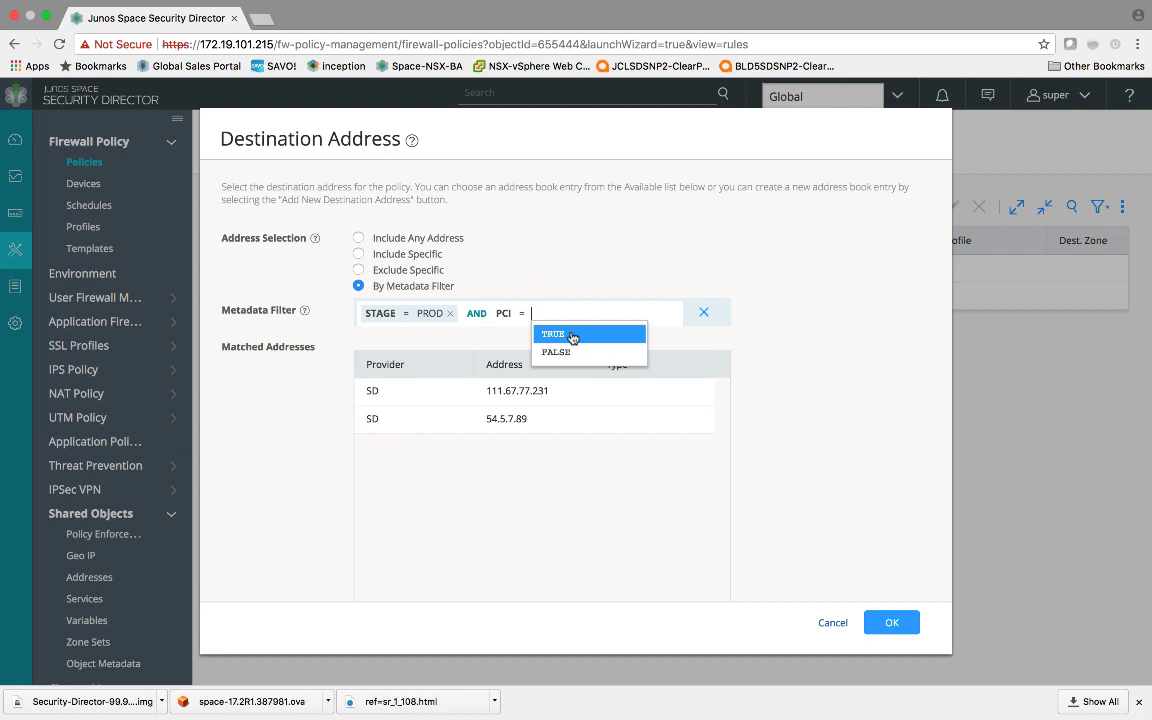
{"action": "left_click", "coordinate": [573, 336]}
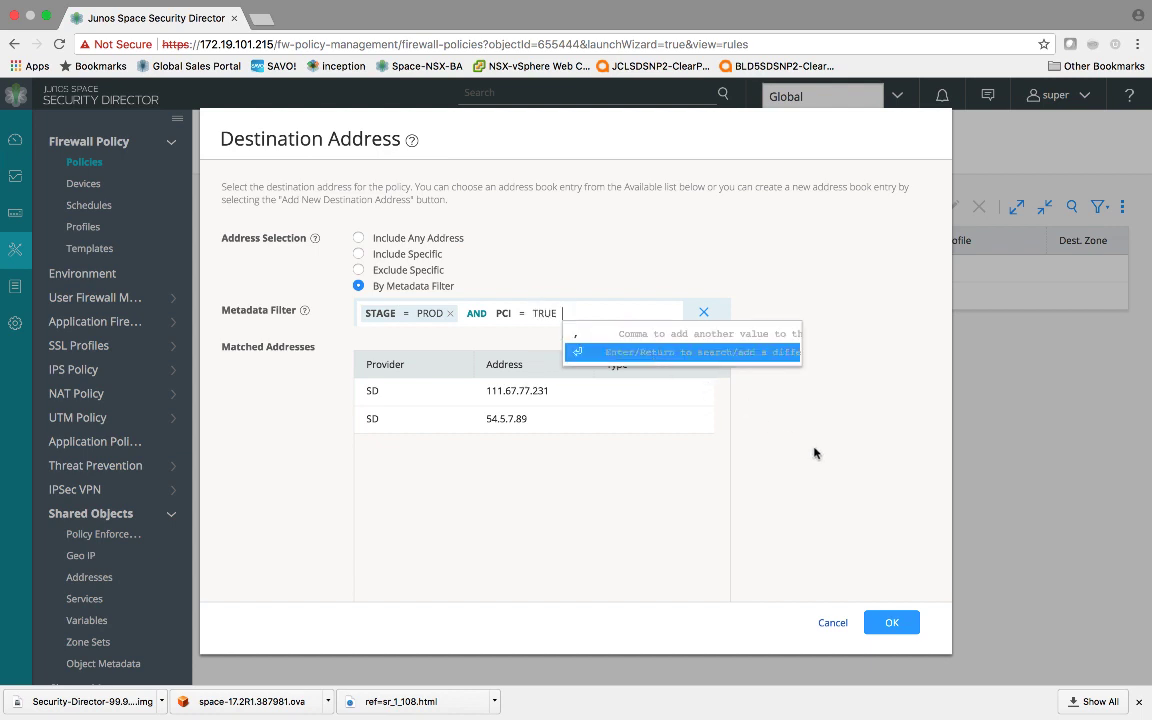
{"action": "left_click", "coordinate": [900, 623]}
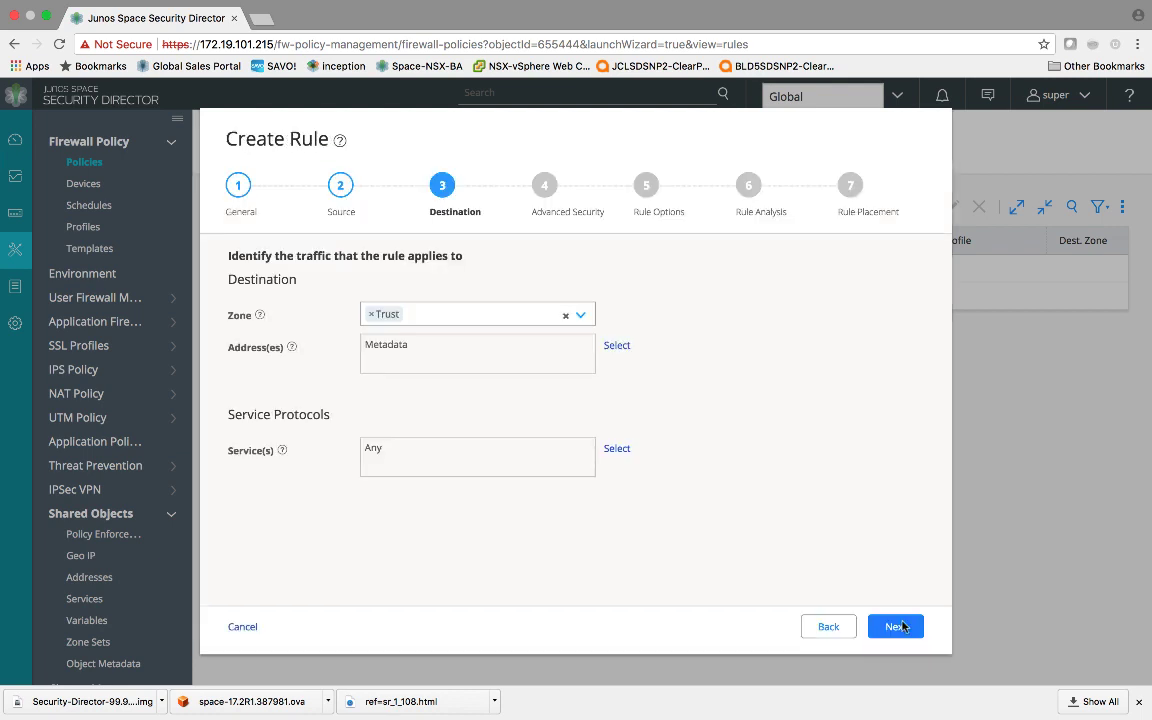
{"action": "left_click", "coordinate": [902, 626]}
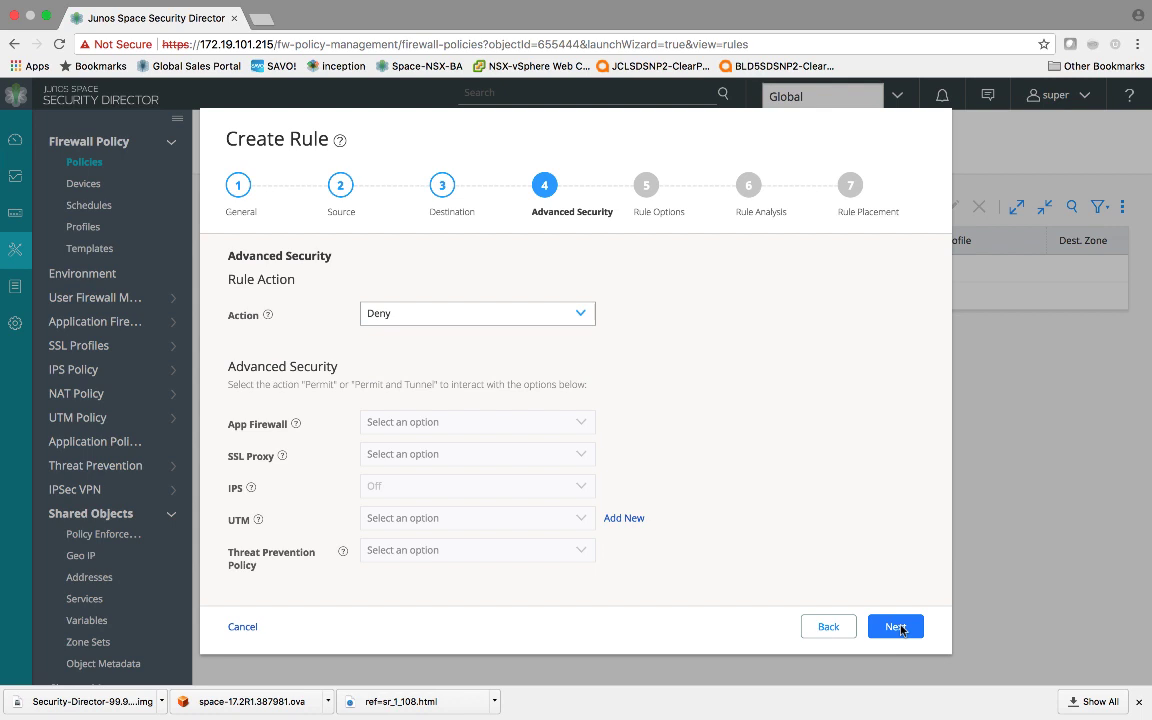
- Complete the rule with the Deny action and default rule options, without rule analysis, and confirm its creation
{"action": "left_click", "coordinate": [897, 627]}
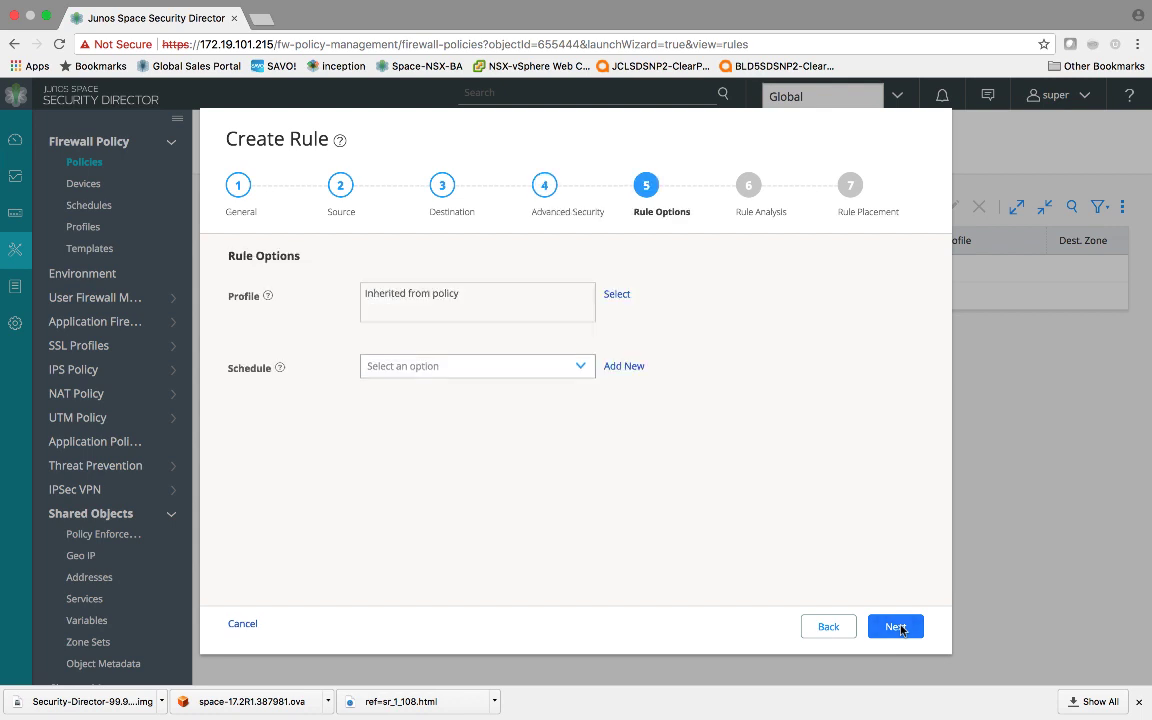
{"action": "left_click", "coordinate": [900, 628]}
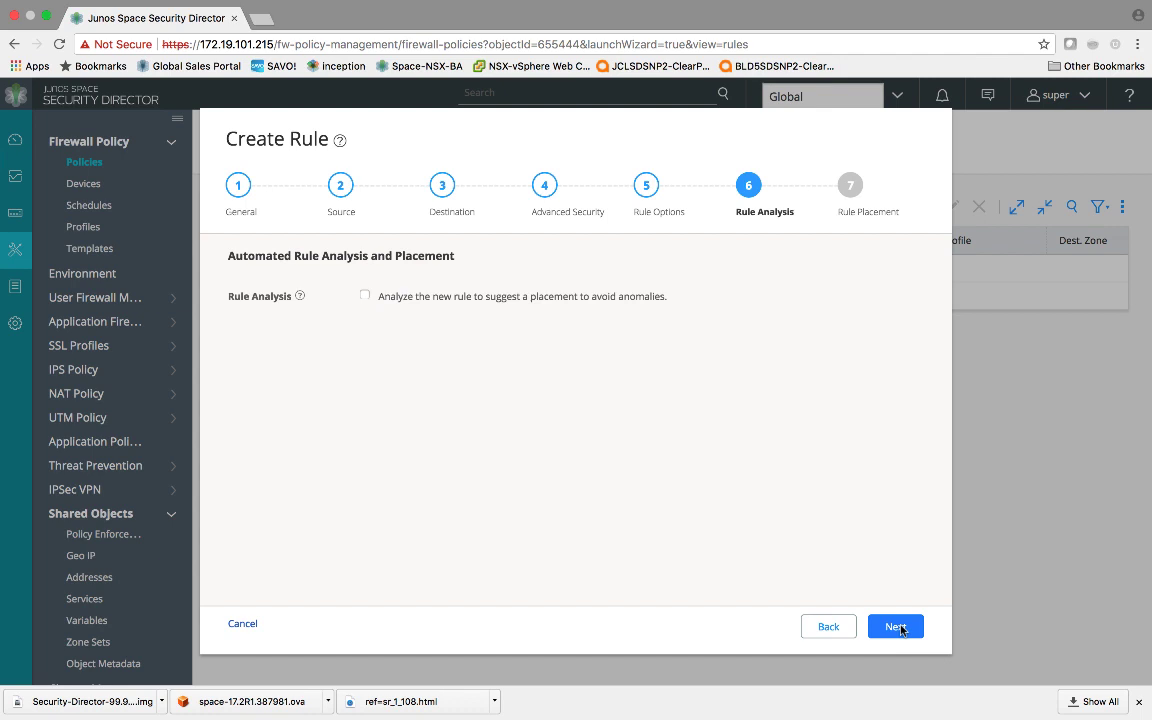
{"action": "left_click", "coordinate": [899, 627]}
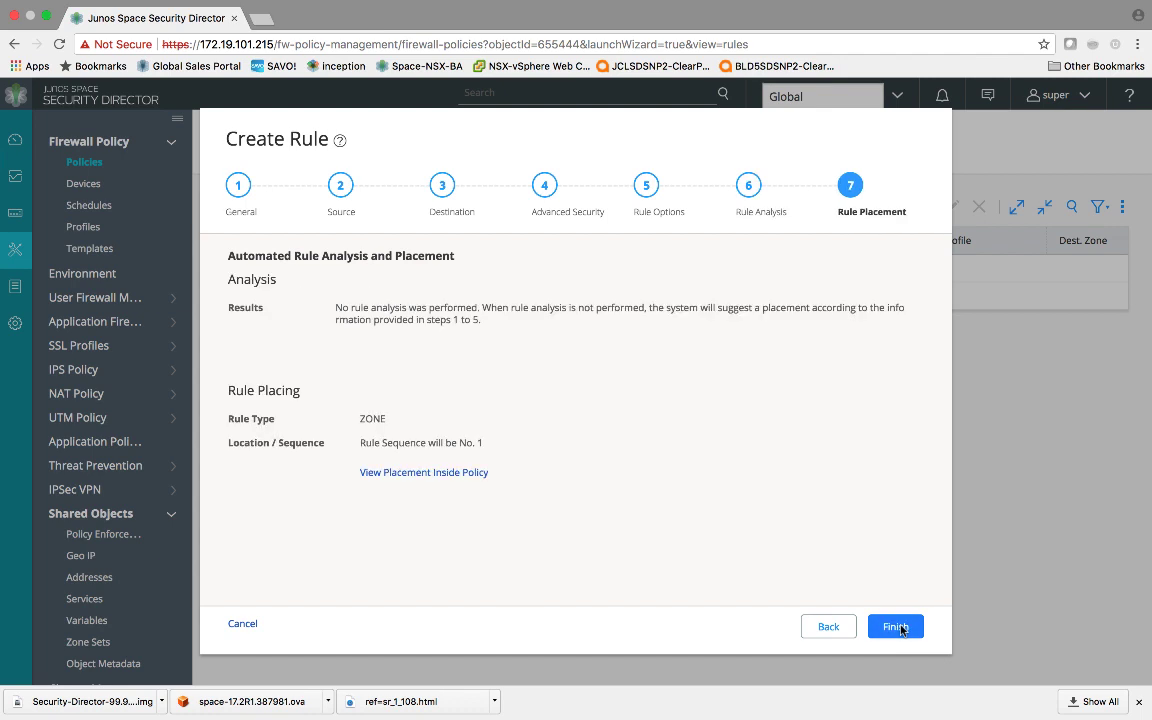
{"action": "left_click", "coordinate": [900, 628]}
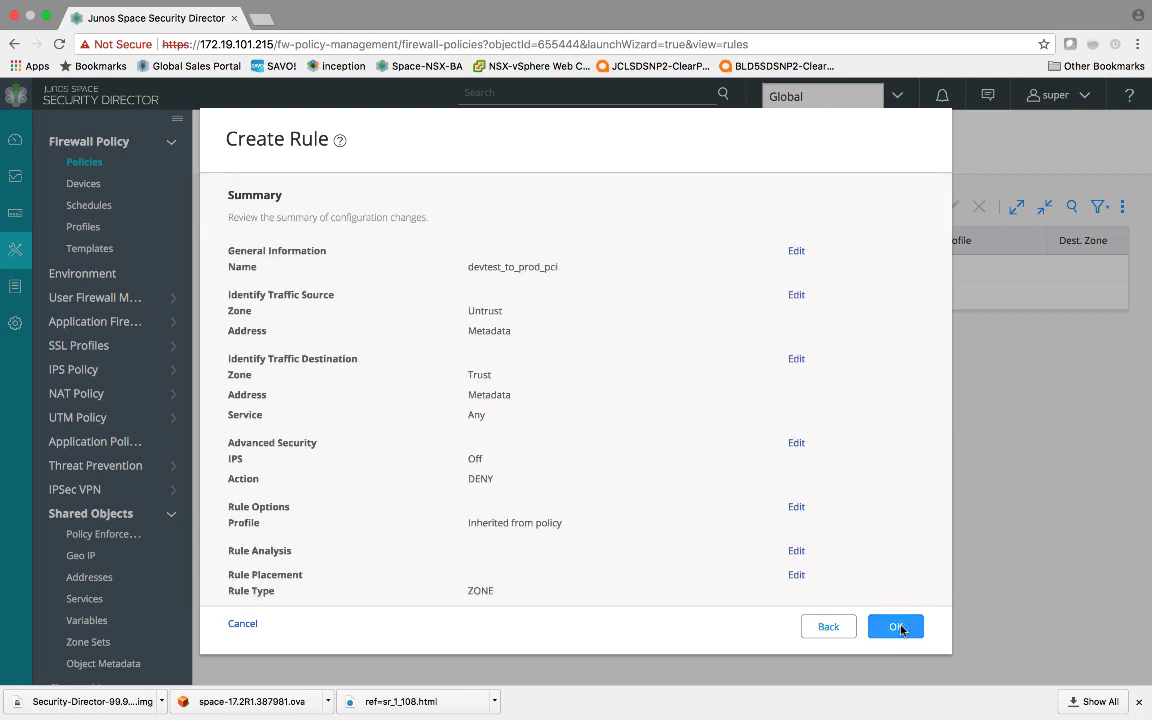
{"action": "left_click", "coordinate": [900, 628]}
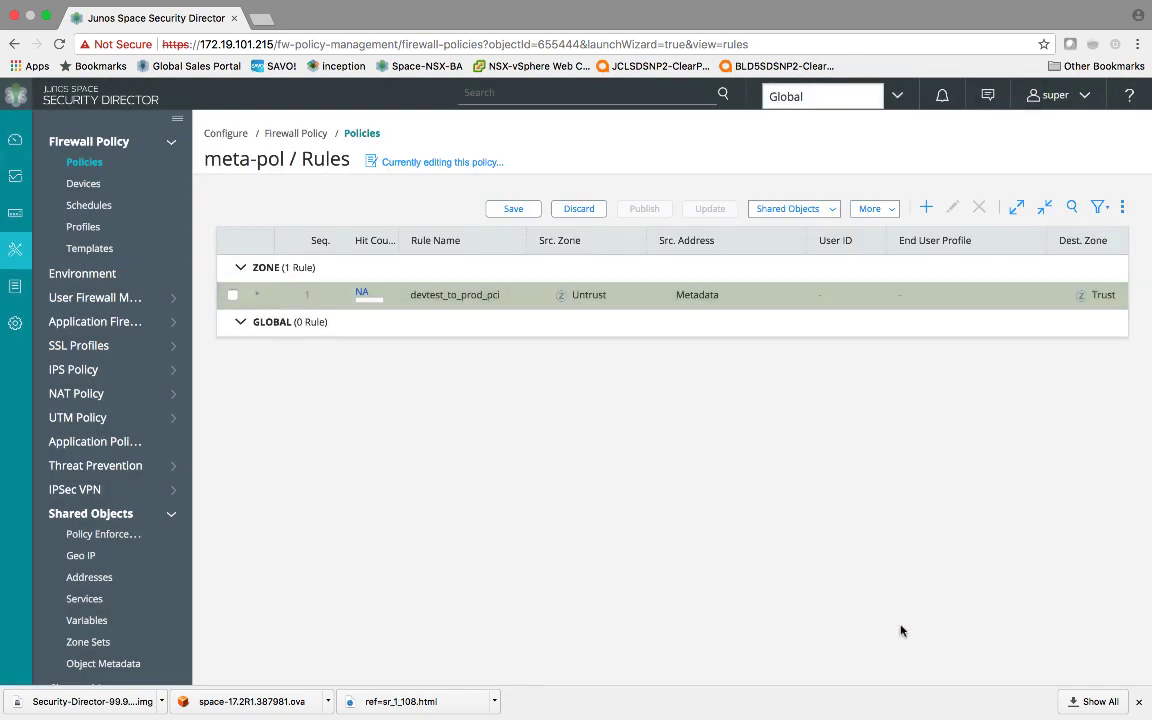
- Save the meta-pol policy changes and open the policy's publishing settings
{"action": "scroll", "coordinate": [463, 308], "scroll_direction": "right", "scroll_amount": 3}
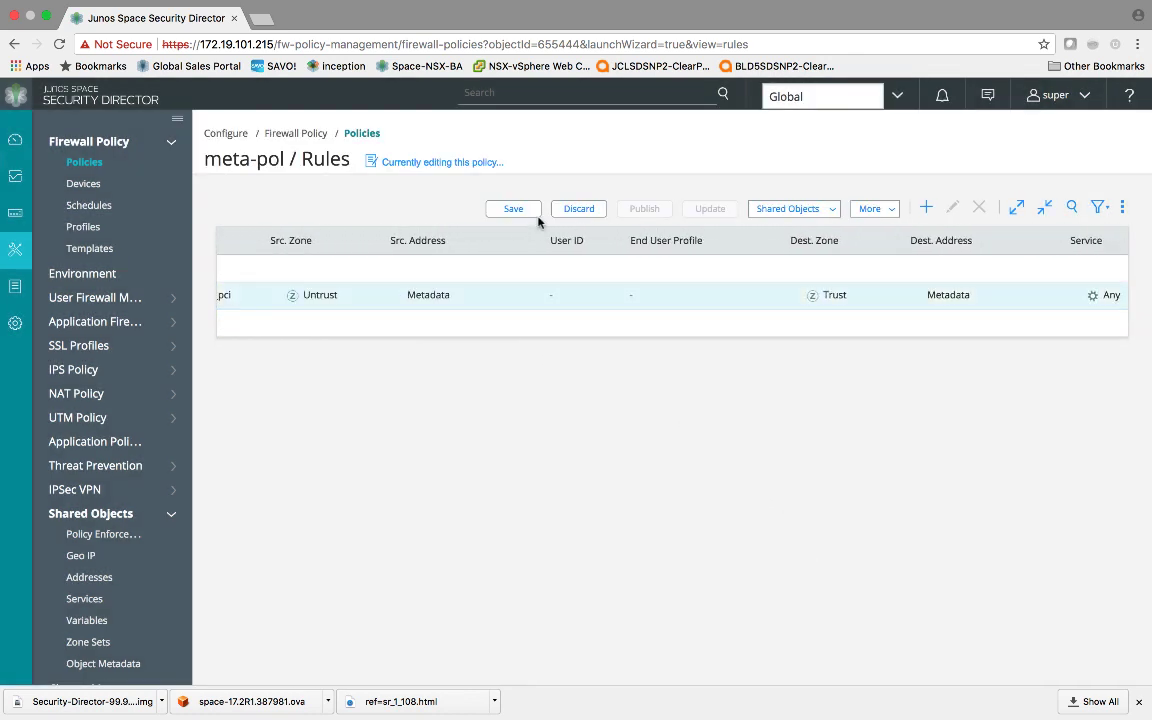
{"action": "left_click", "coordinate": [513, 208]}
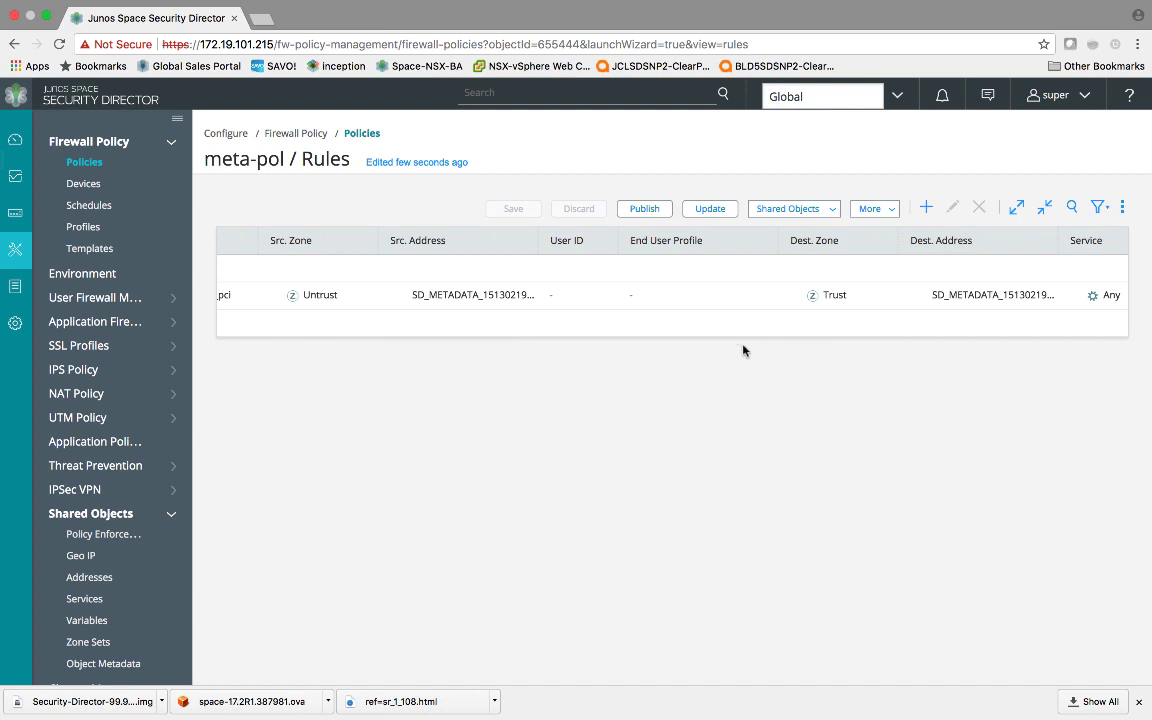
{"action": "left_click", "coordinate": [645, 209]}
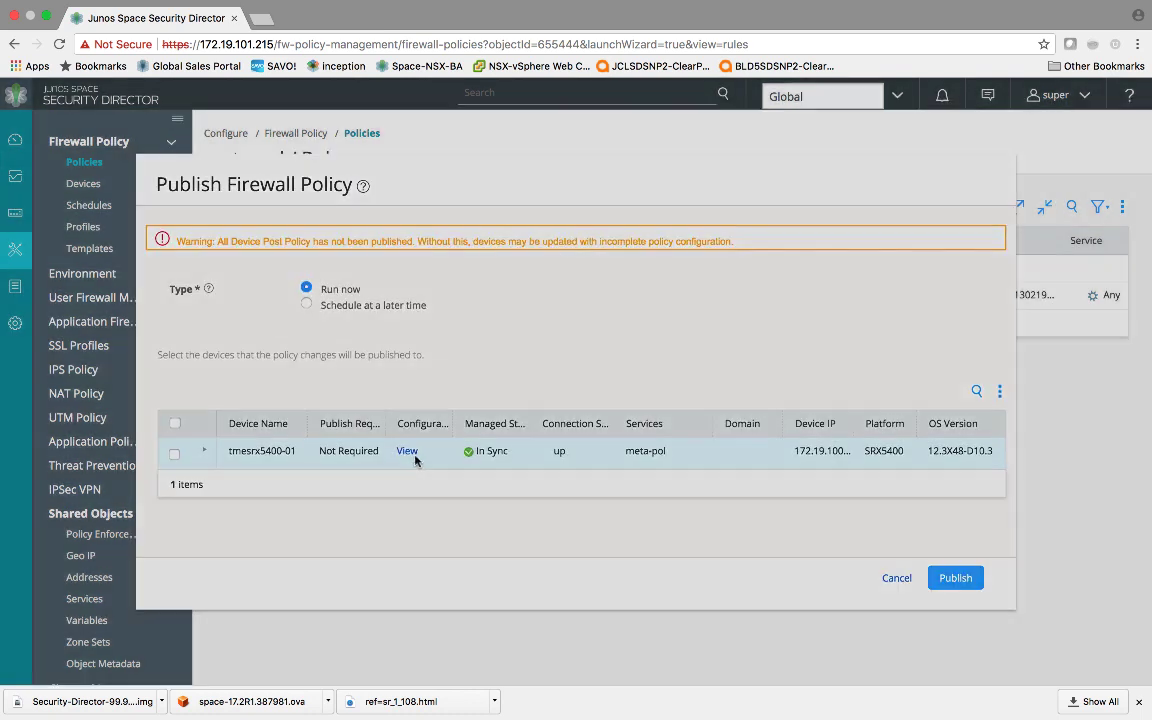
- Review the CLI configuration for tmesrx5400-01, examining the feed URL, dynamic address and security policy lines, and close it
{"action": "left_click", "coordinate": [407, 451]}
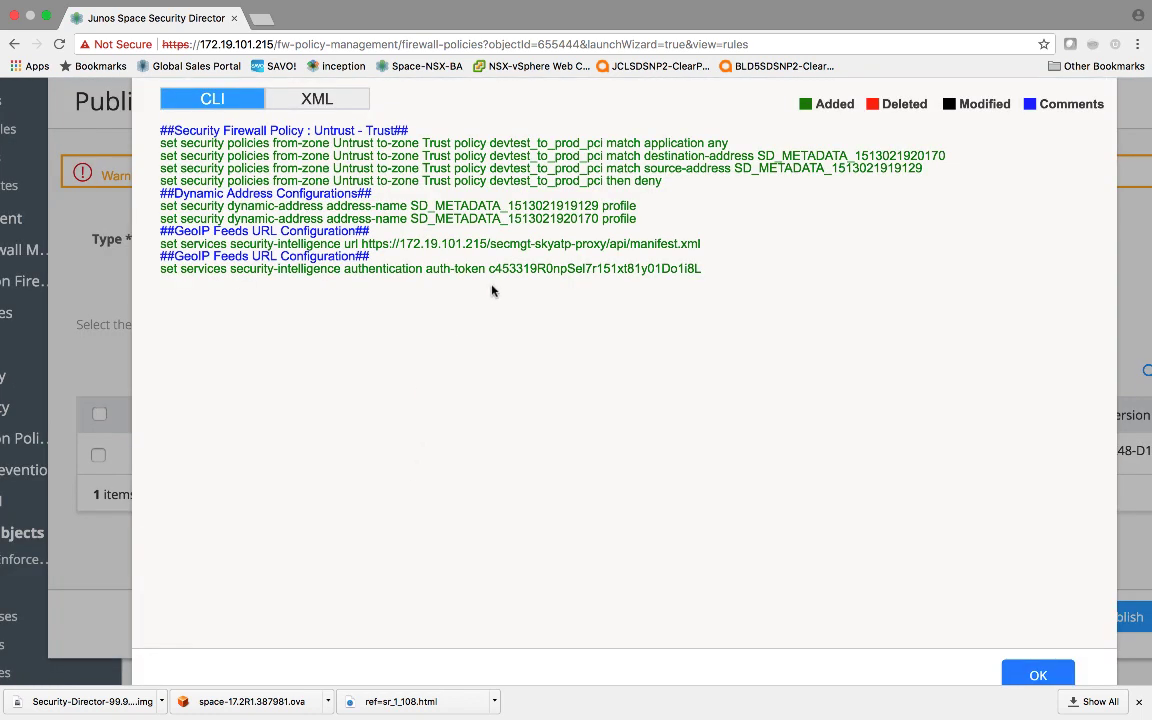
{"action": "left_click_drag", "start_coordinate": [702, 245], "coordinate": [383, 236]}
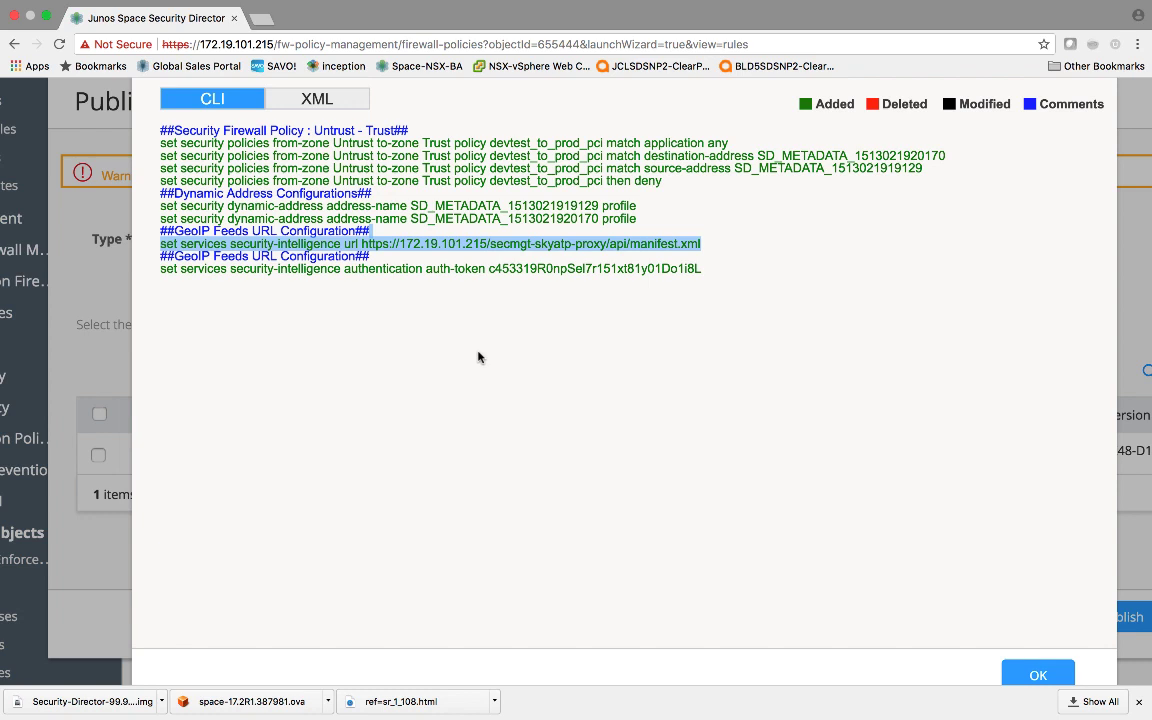
{"action": "left_click_drag", "start_coordinate": [642, 216], "coordinate": [453, 194]}
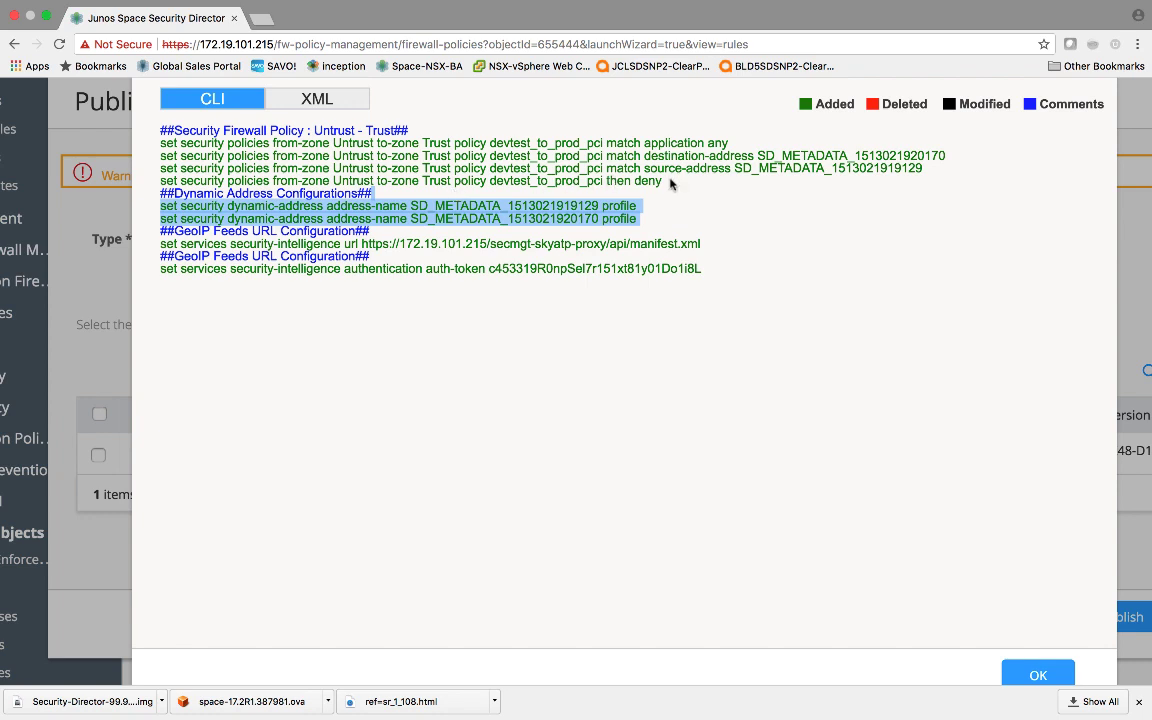
{"action": "left_click_drag", "start_coordinate": [670, 181], "coordinate": [281, 152]}
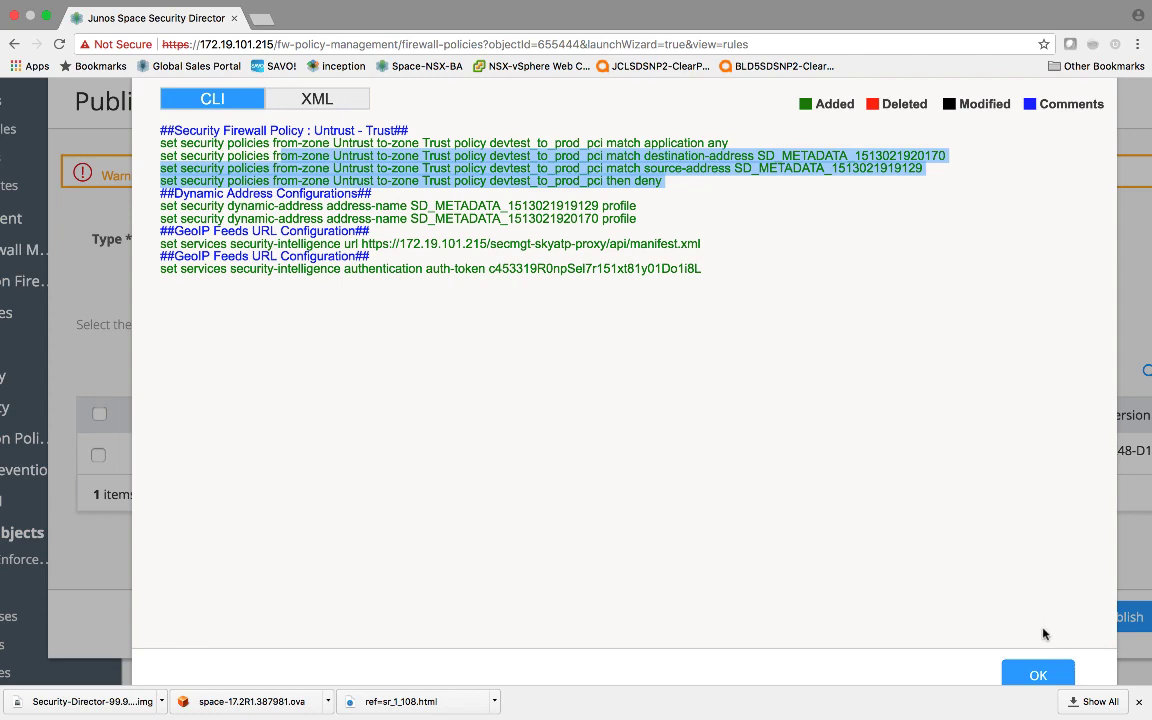
{"action": "left_click", "coordinate": [1038, 675]}
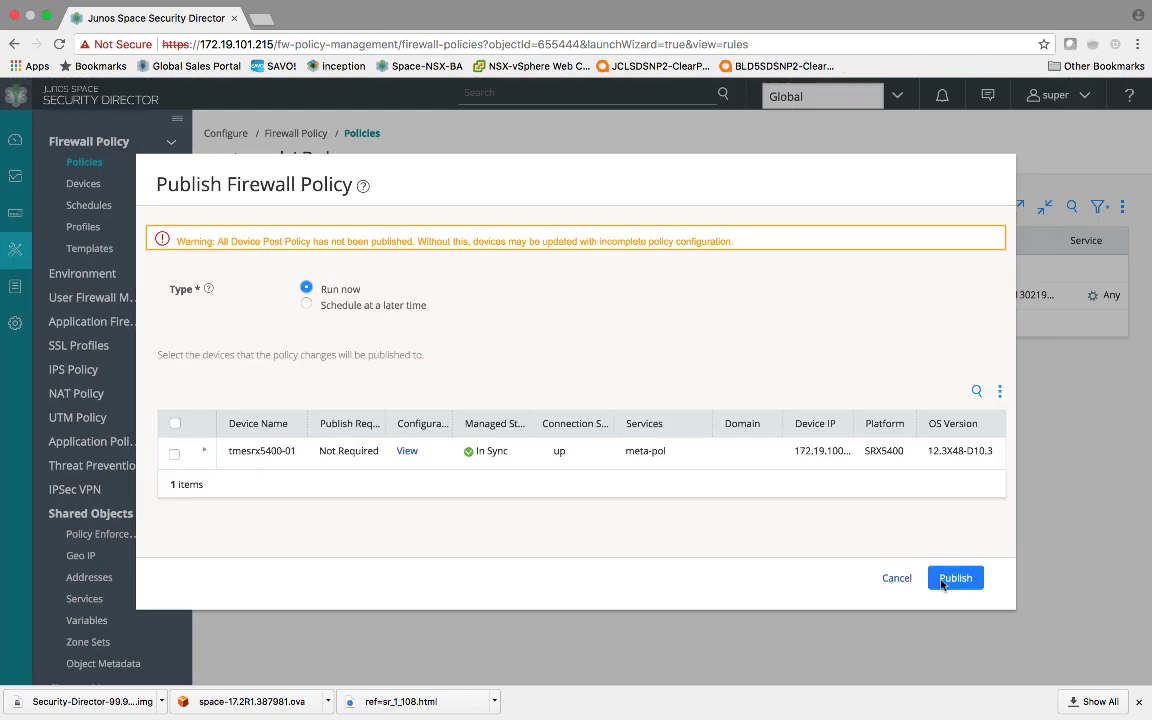
- Publish the firewall policy immediately to the device tmesrx5400-01
{"action": "left_click", "coordinate": [952, 578]}
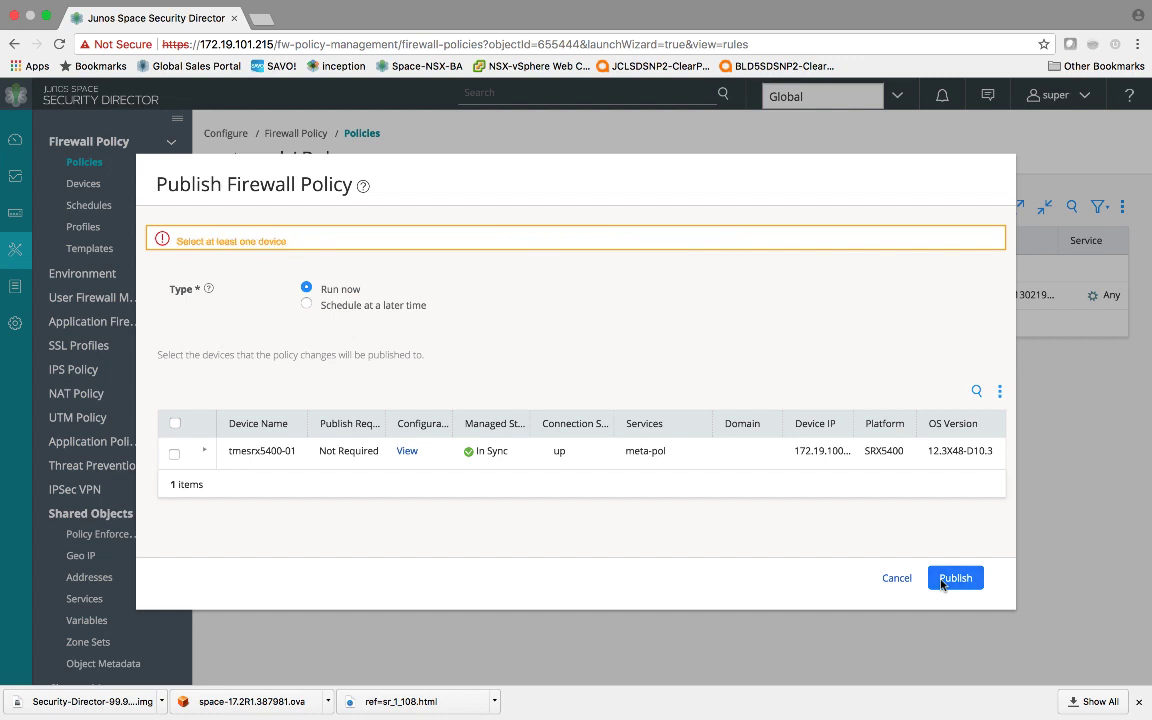
{"action": "left_click", "coordinate": [174, 454]}
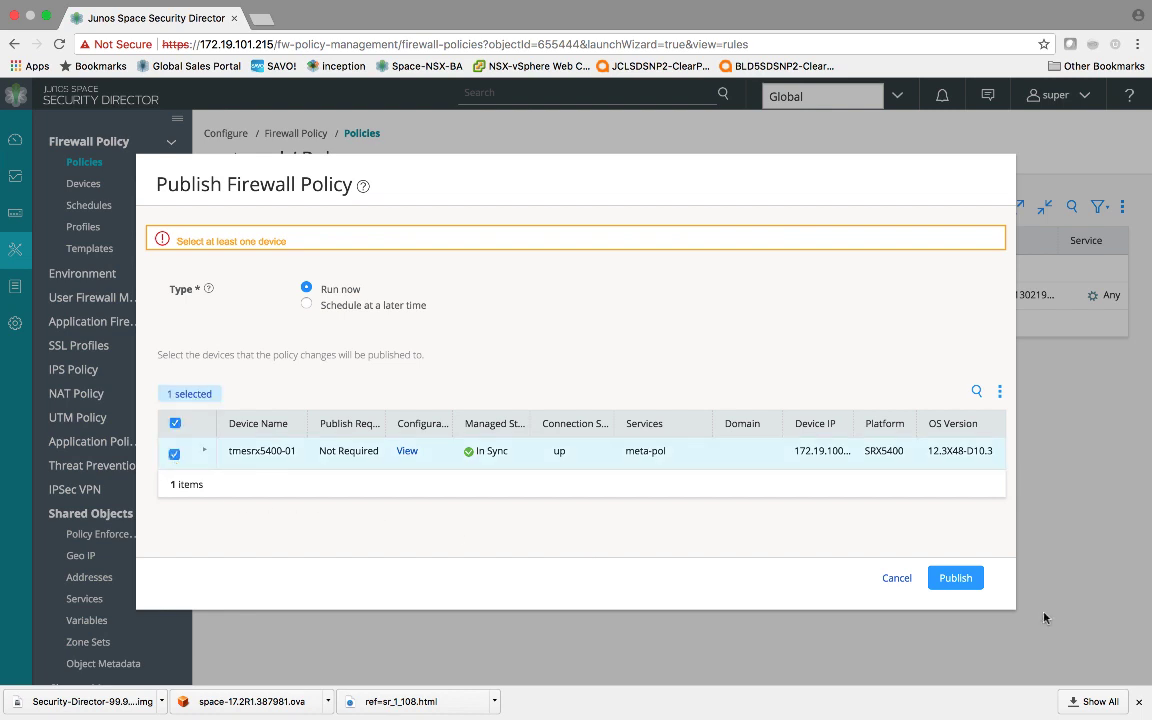
{"action": "left_click", "coordinate": [956, 578]}
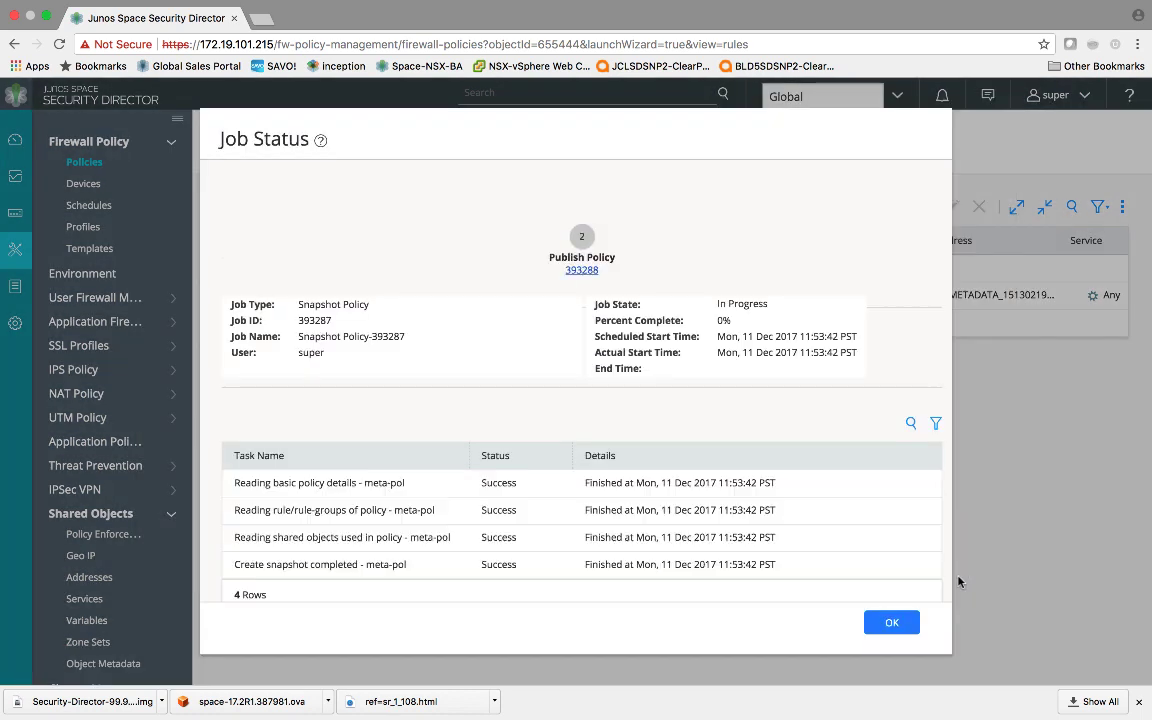